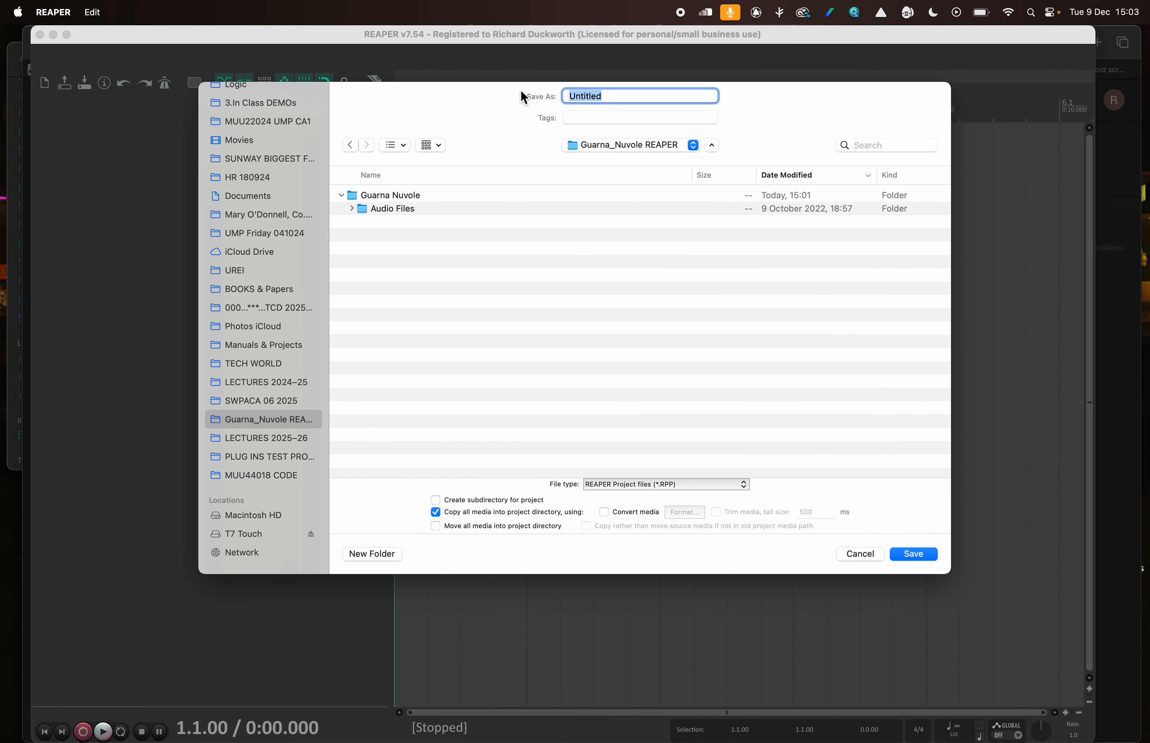
Save the project as Guarna Nuvole in the Guarna_Nuvole REAPER folder, with all media copied into the project directory
type("Guarna Nuvole")
left_click(916, 553)
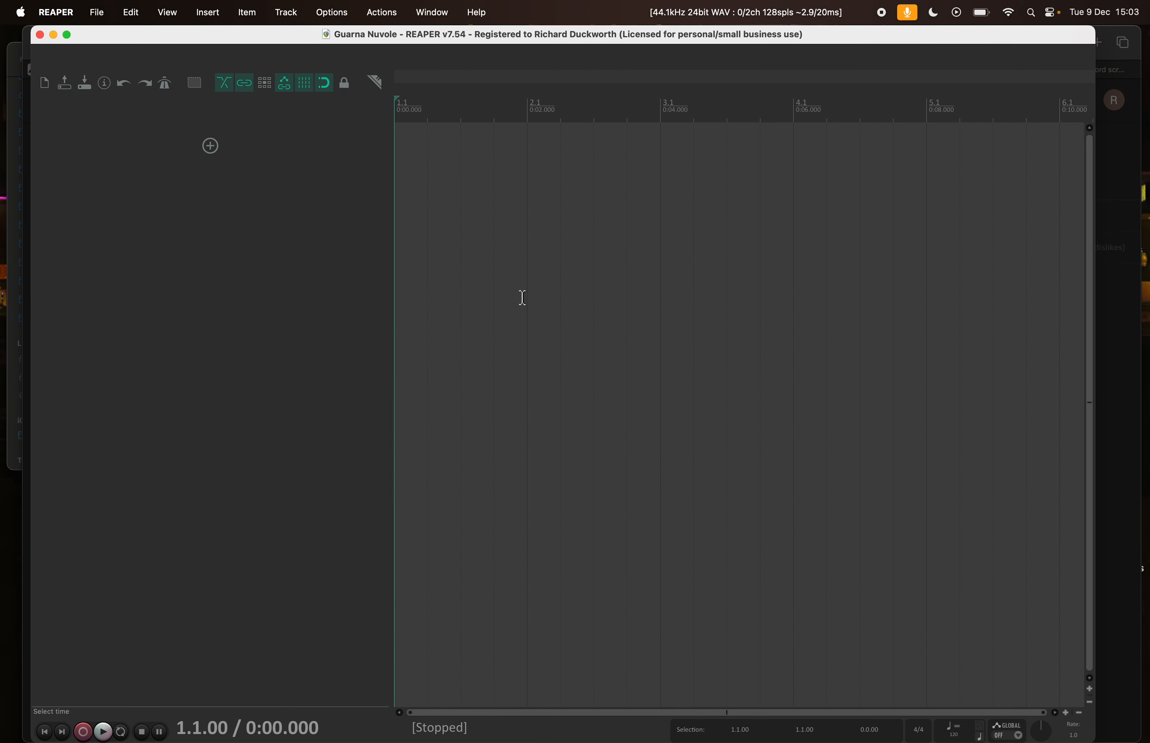
Switch to Finder and open the Audio Files folder inside Guarna_Nuvole REAPER > Guarna Nuvole, shown as a list
key("ctrl+Up")
left_click(732, 203)
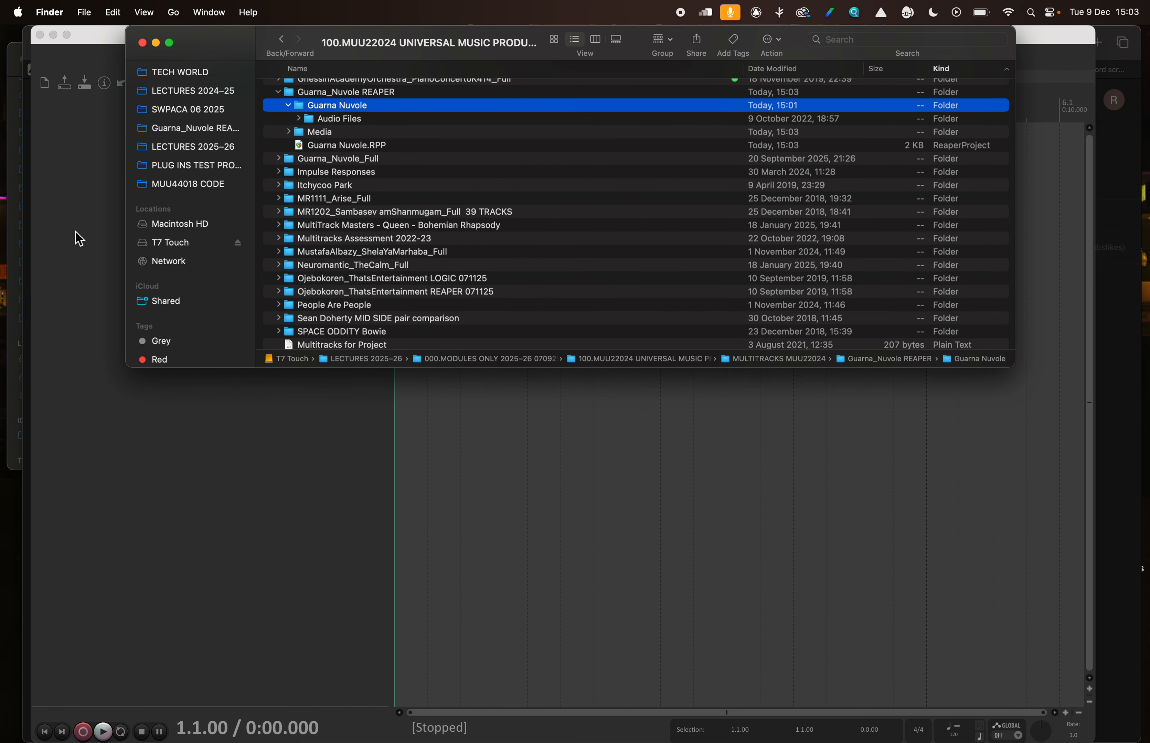
left_click(174, 131)
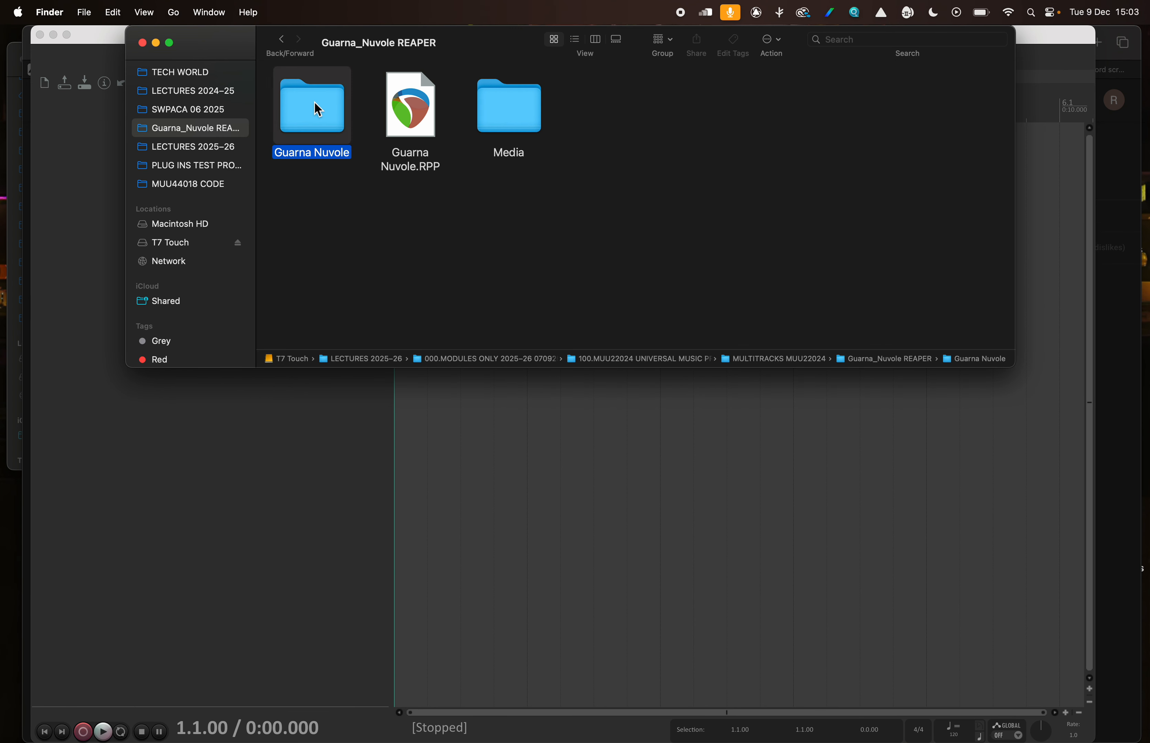
double_click(323, 116)
double_click(316, 109)
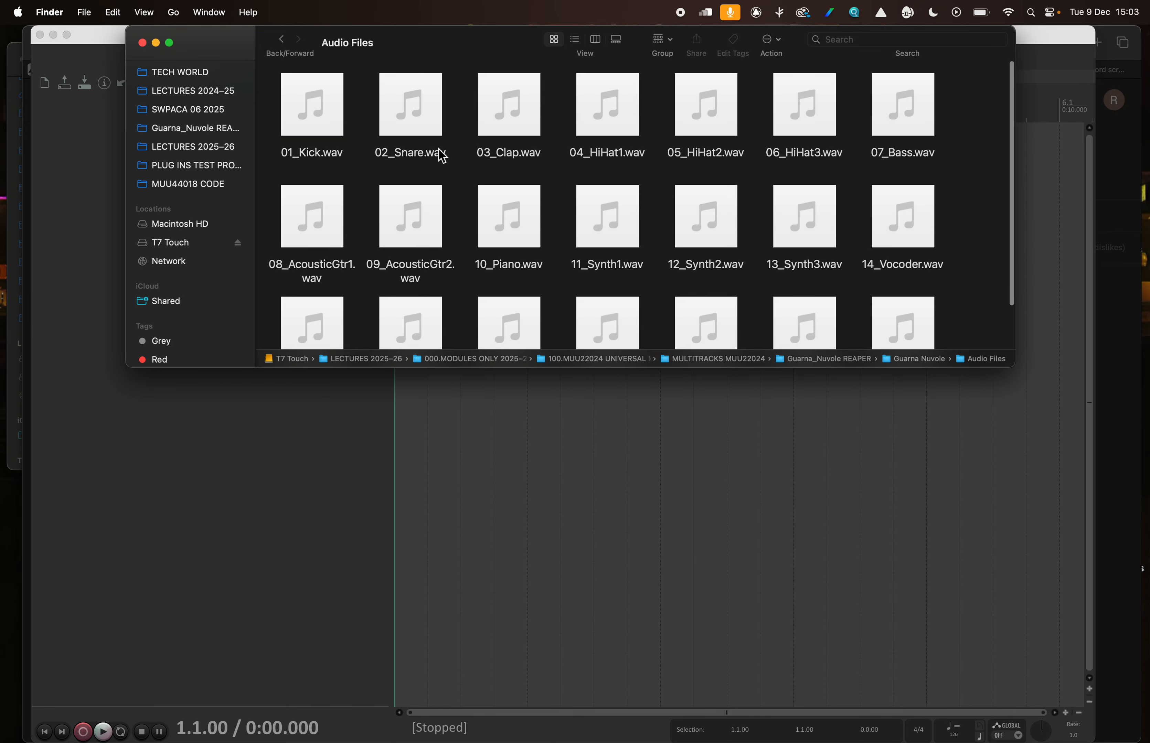
left_click(578, 40)
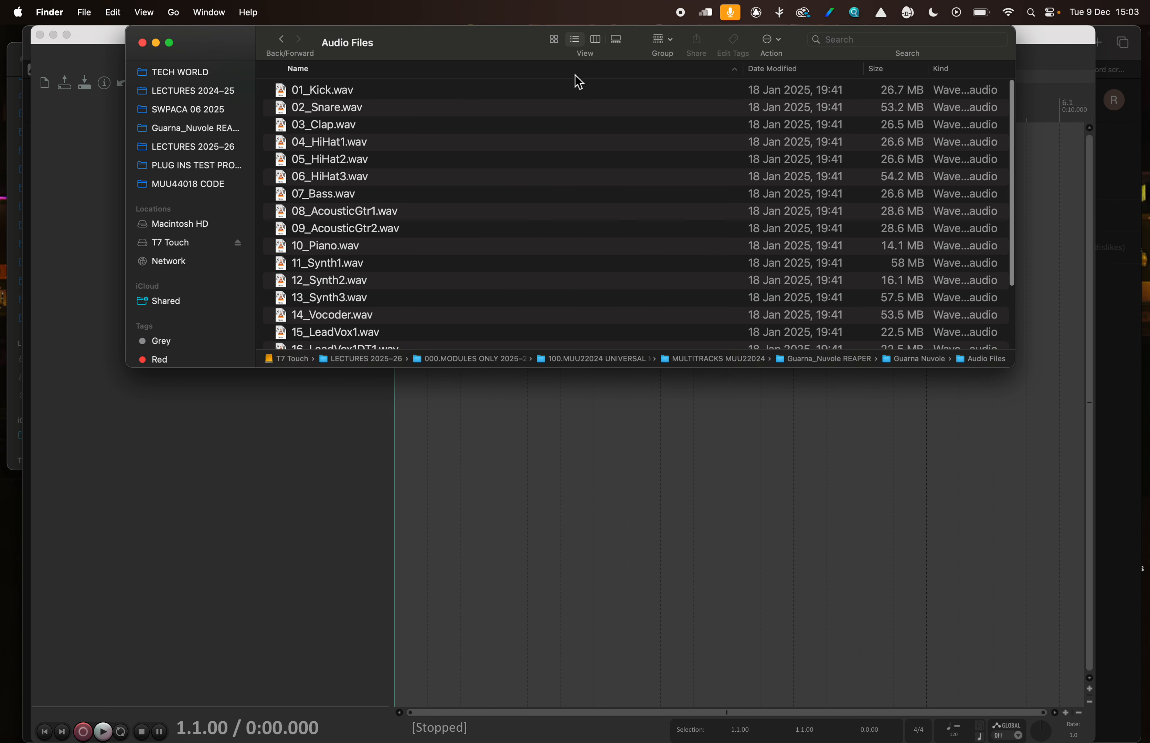
Insert all WAV files from the Audio Files folder into the REAPER project at the same time position on separate tracks
key("super+a")
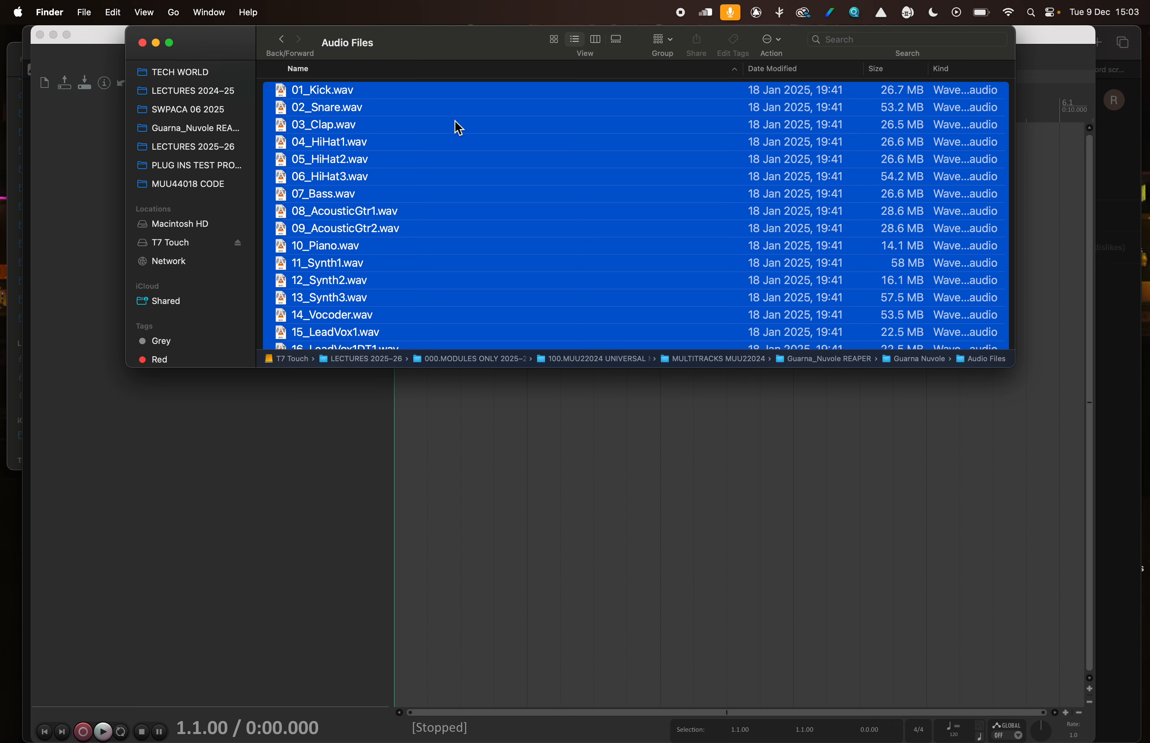
left_click_drag(480, 62, 870, 159)
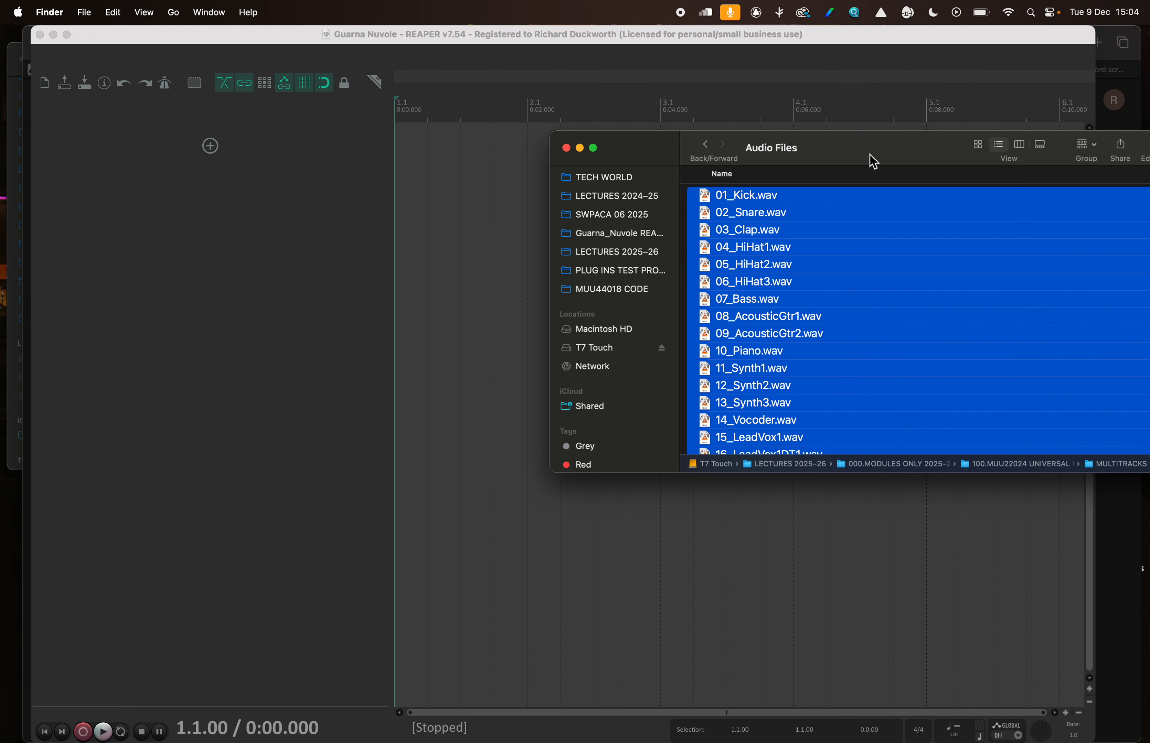
left_click_drag(759, 275, 424, 202)
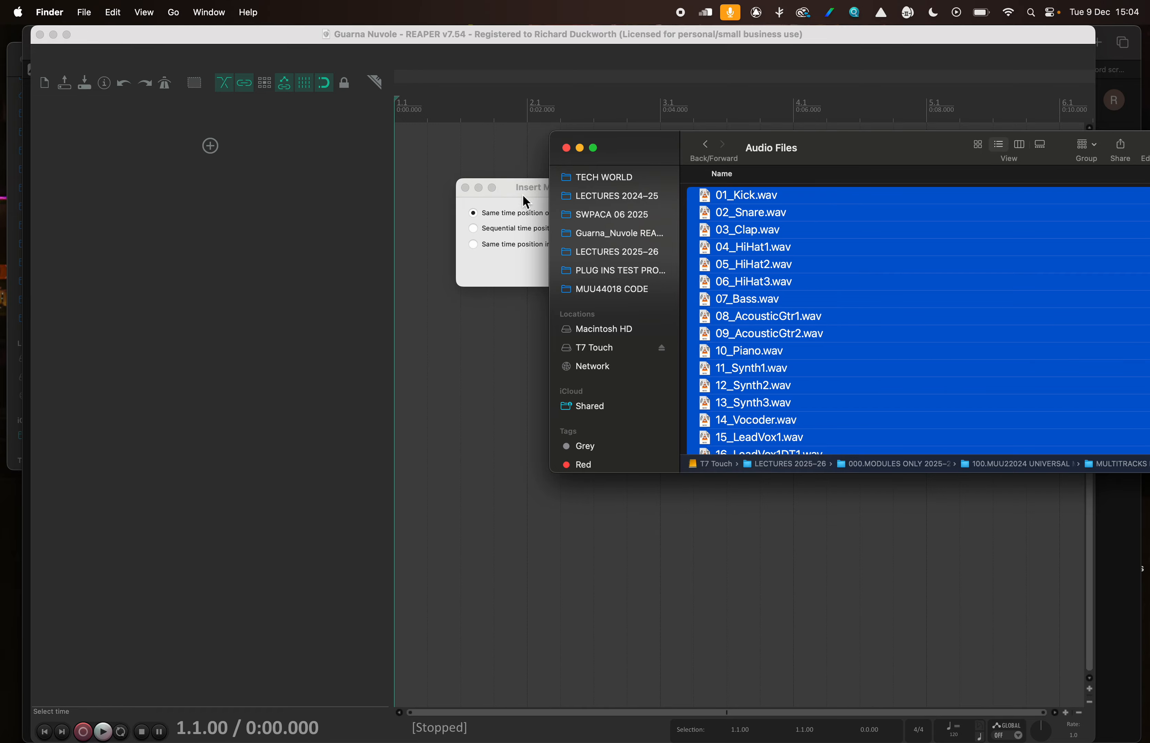
left_click(524, 165)
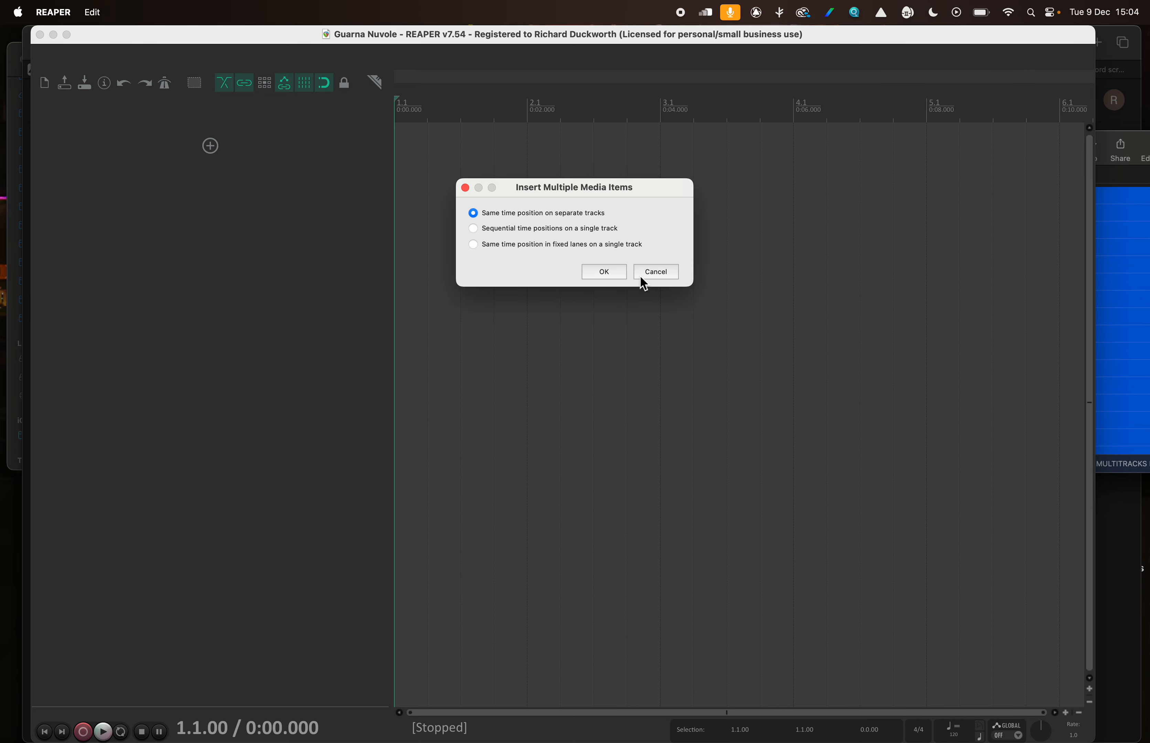
left_click(608, 270)
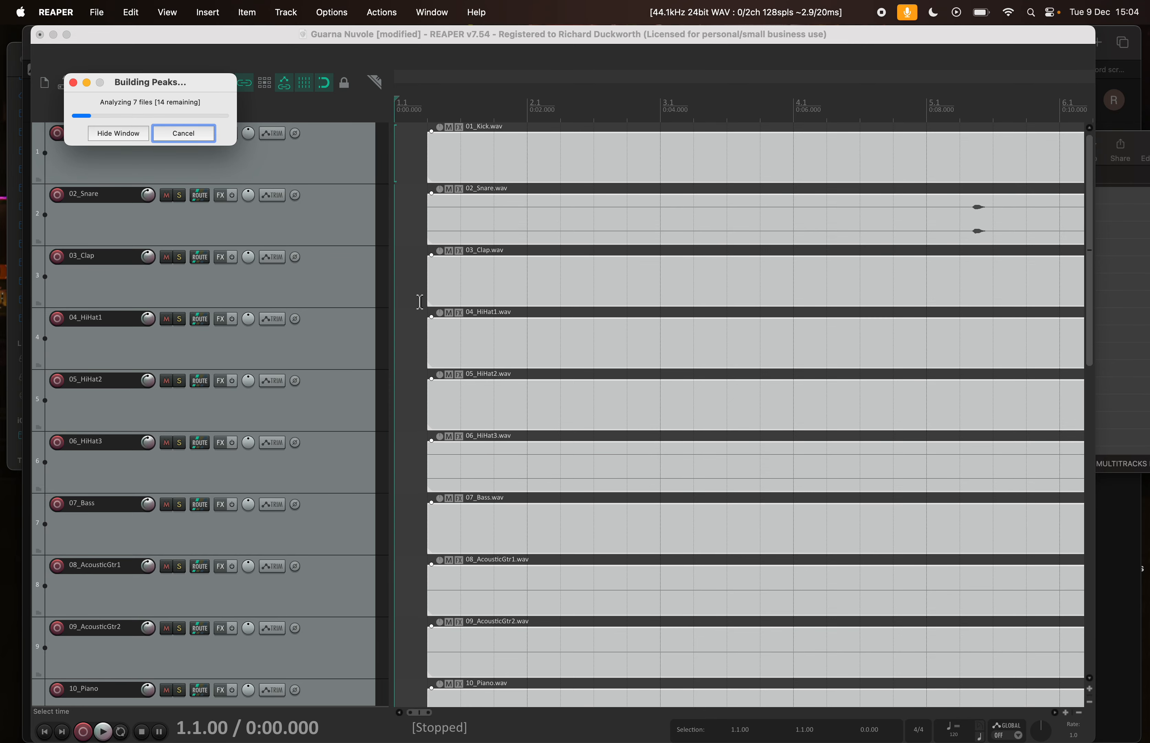
Fit the full song length and all tracks into the arrangement, and move the Building Peaks window off the track list
scroll(419, 302, "down", 5)
scroll(421, 302, "down", 6)
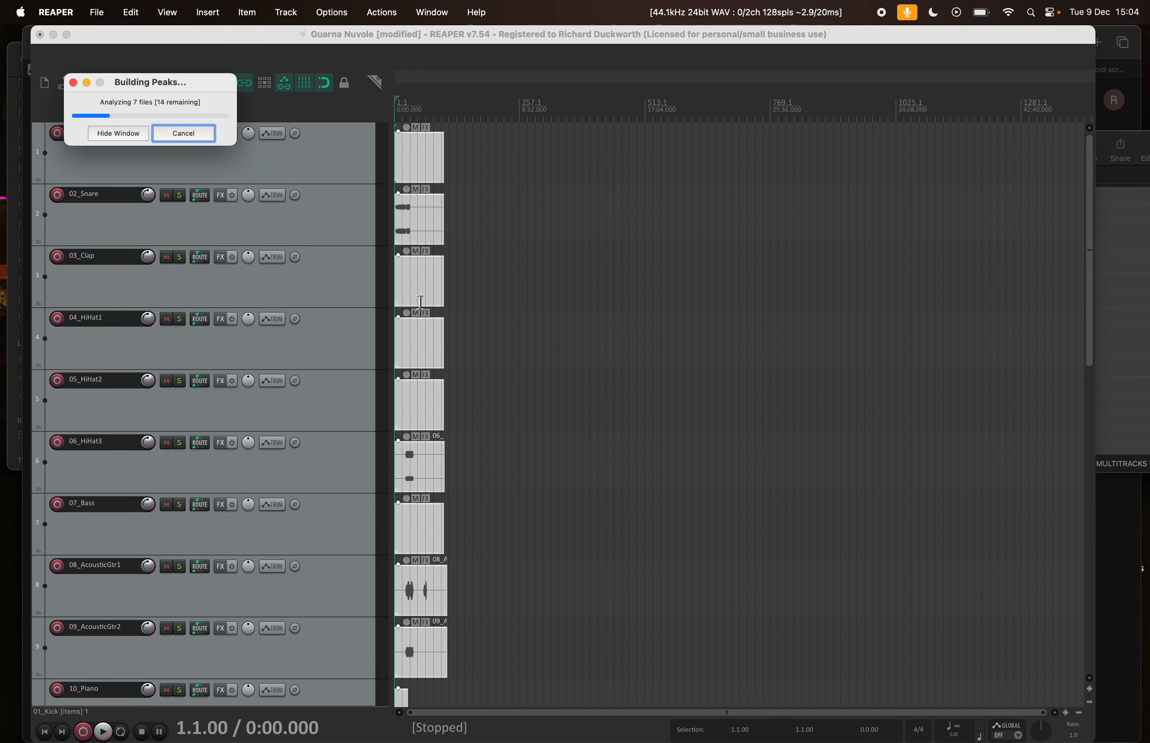
scroll(421, 302, "up", 4)
left_click(1092, 707)
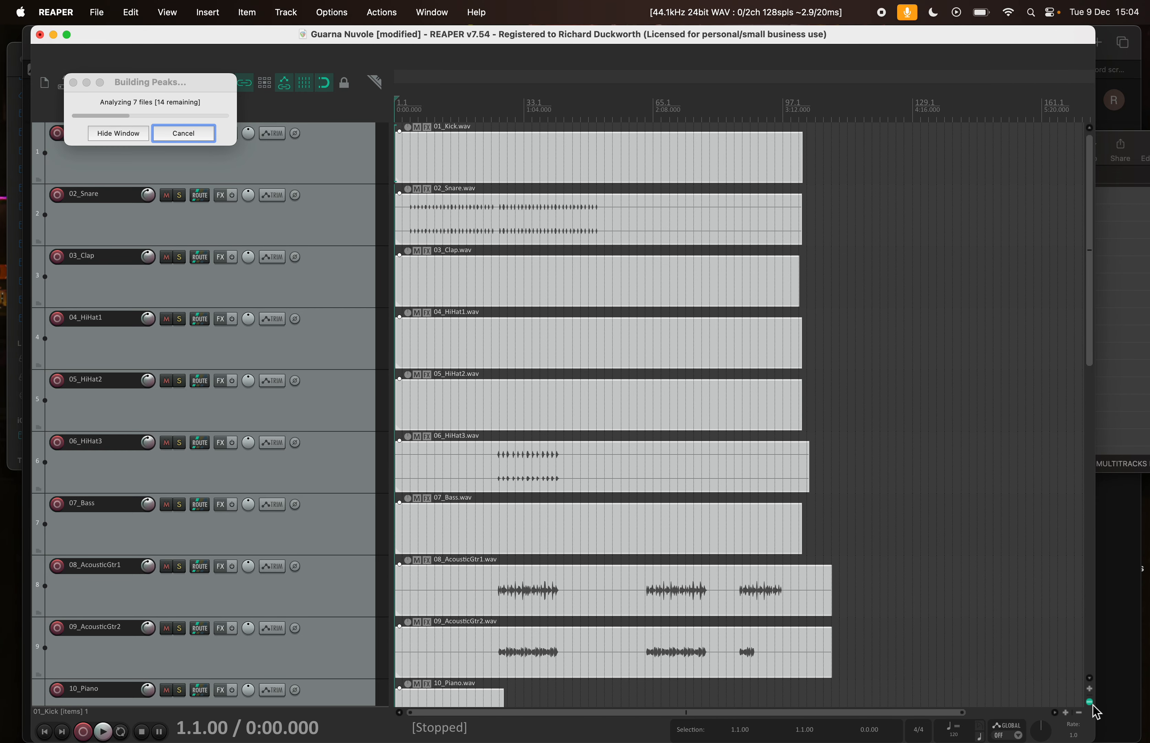
left_click(1090, 703)
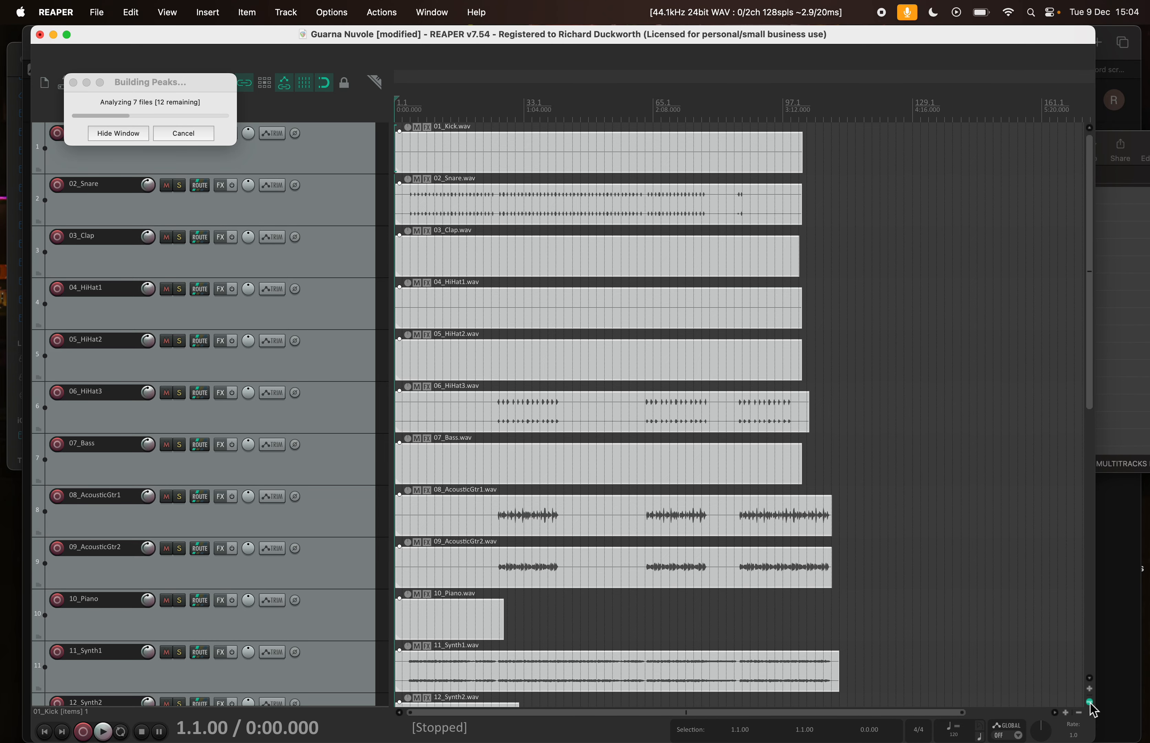
left_click(1090, 704)
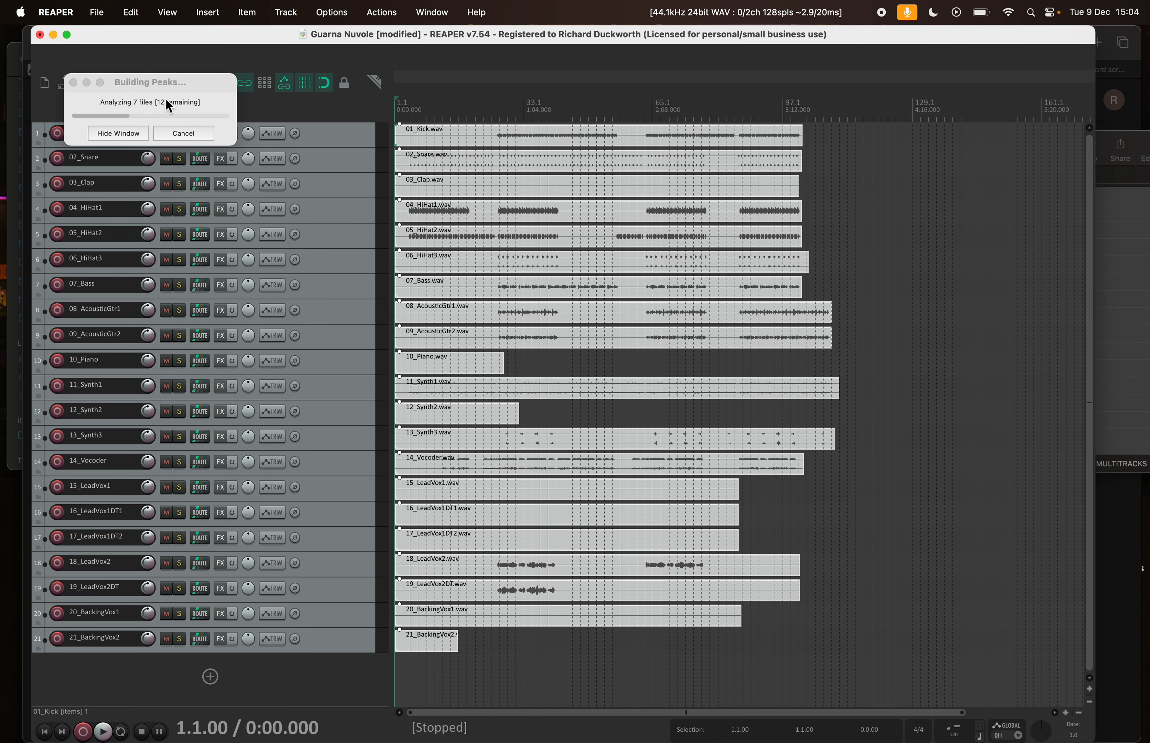
left_click_drag(153, 82, 868, 124)
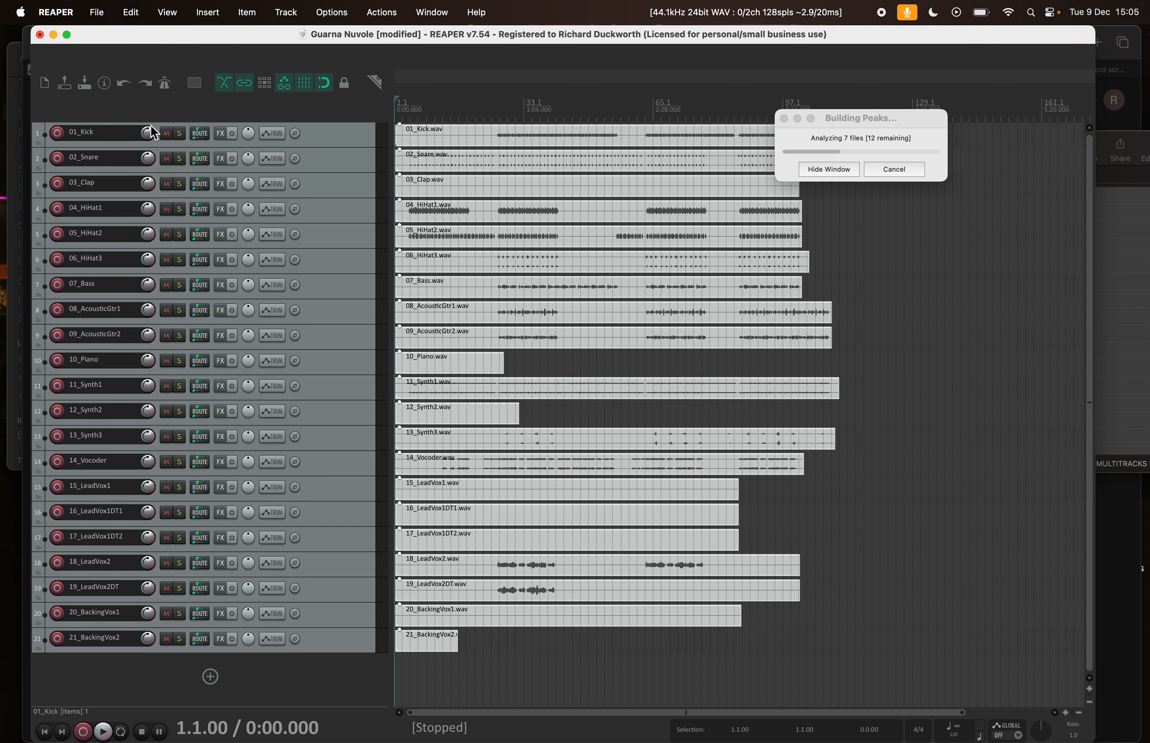
Insert a new track above 01_Kick and name it DRUMS
left_click(337, 138)
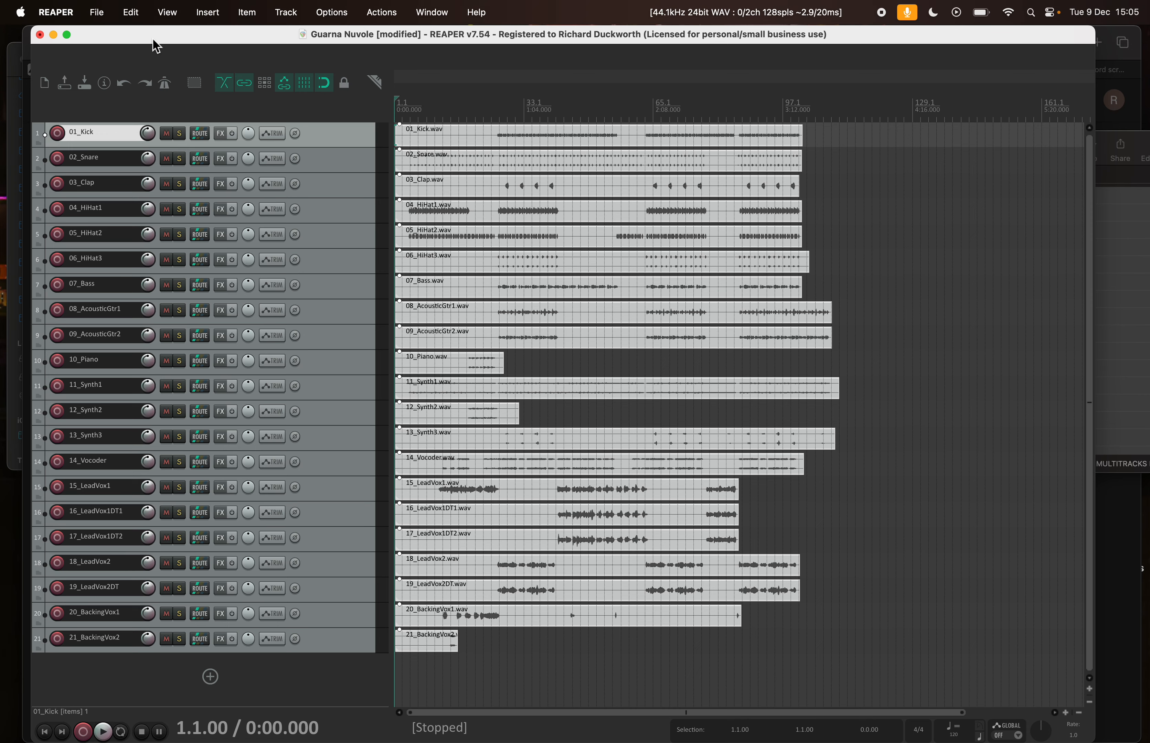
key("super+t")
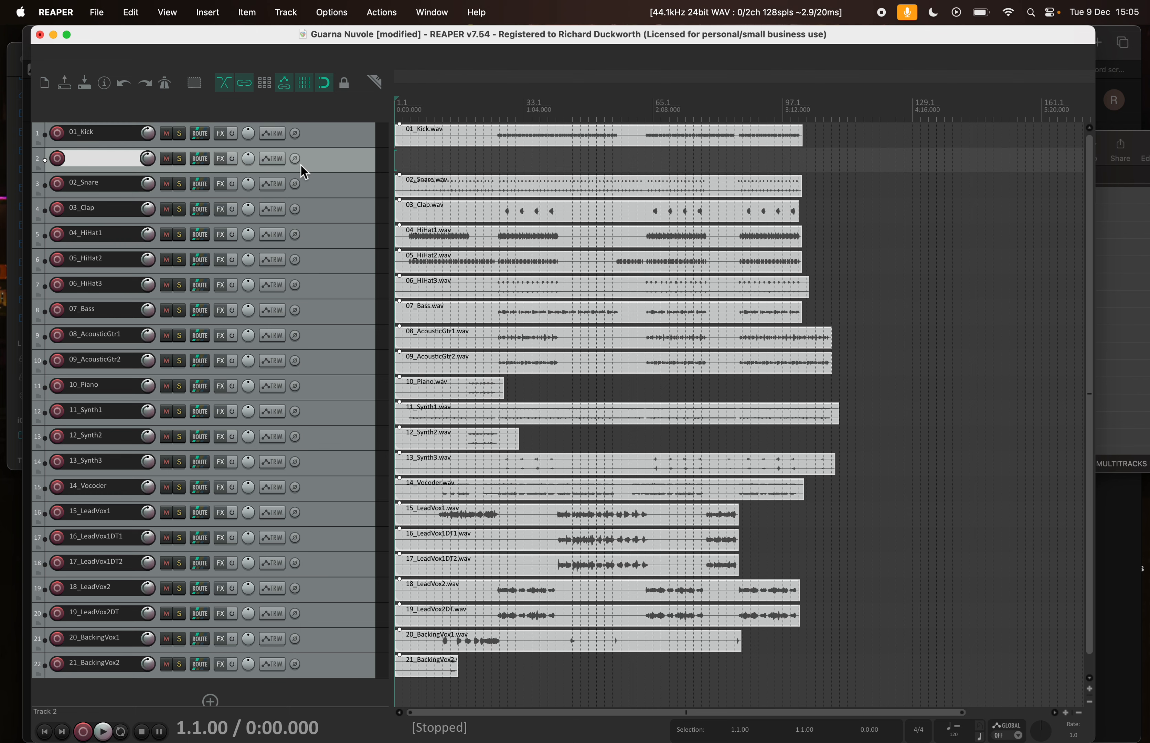
left_click_drag(301, 165, 315, 128)
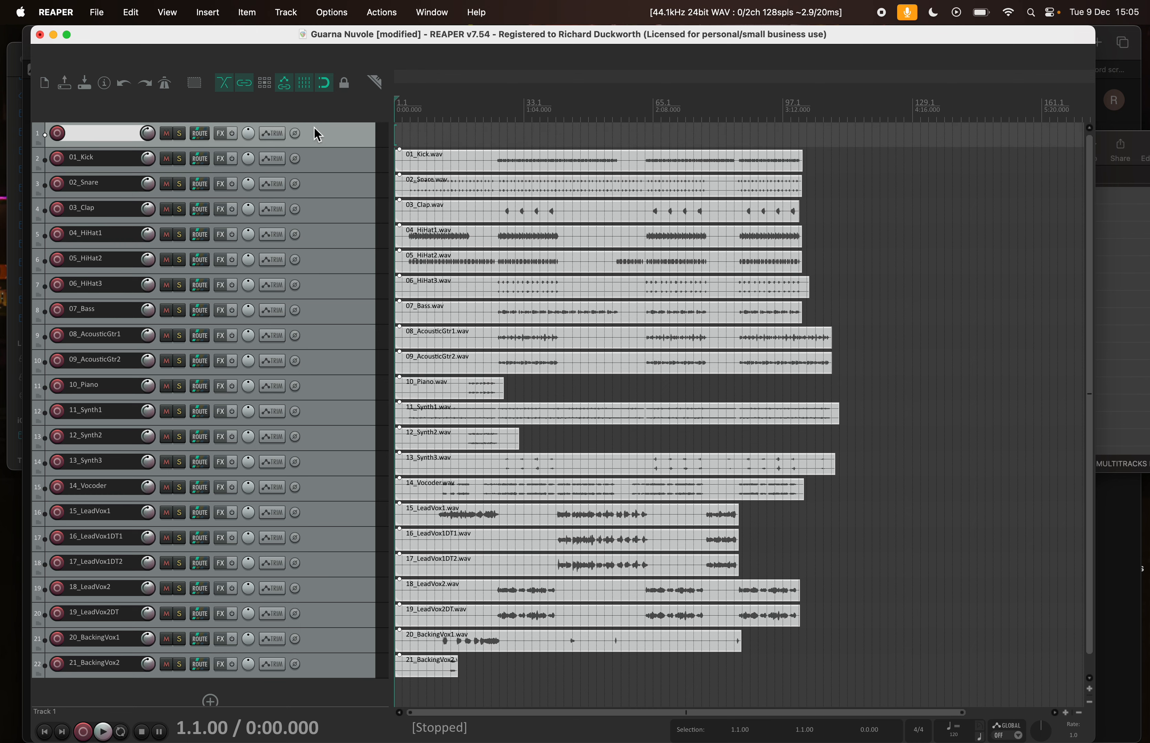
double_click(110, 134)
type("DRUM")
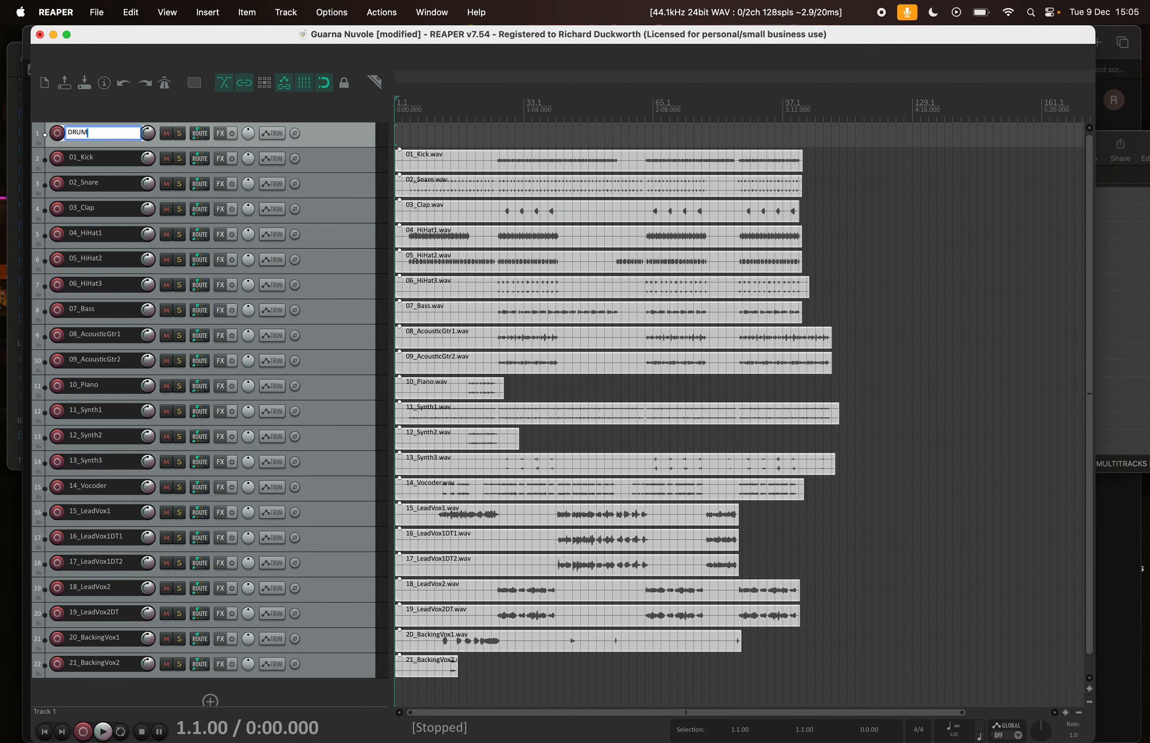
type("S")
key("Return")
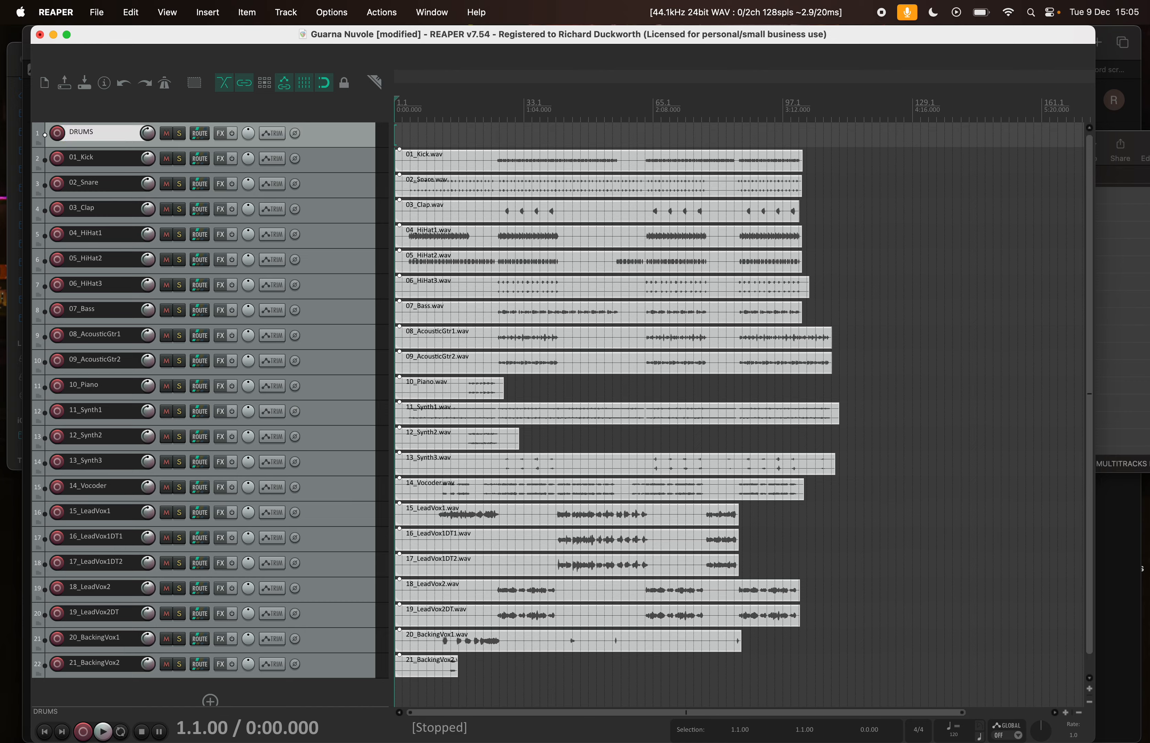
Make DRUMS a folder track that ends with 06_HiHat3, and reduce its child tracks to small height
left_click(38, 144)
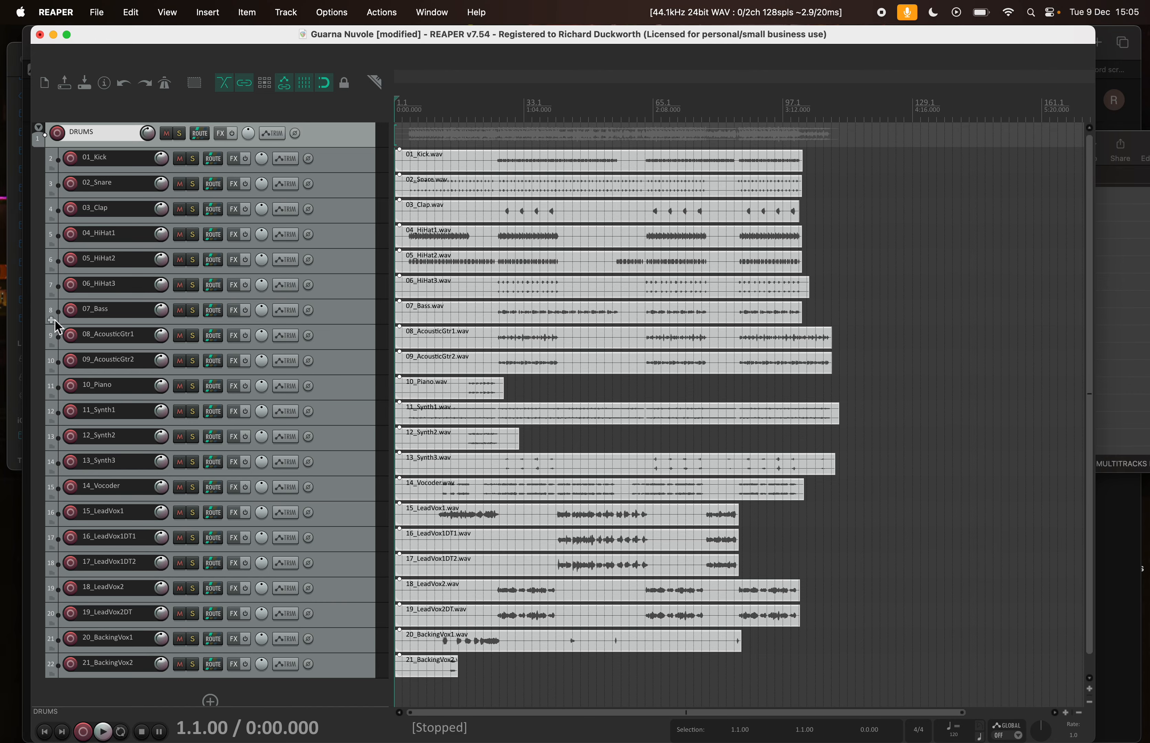
left_click(54, 294)
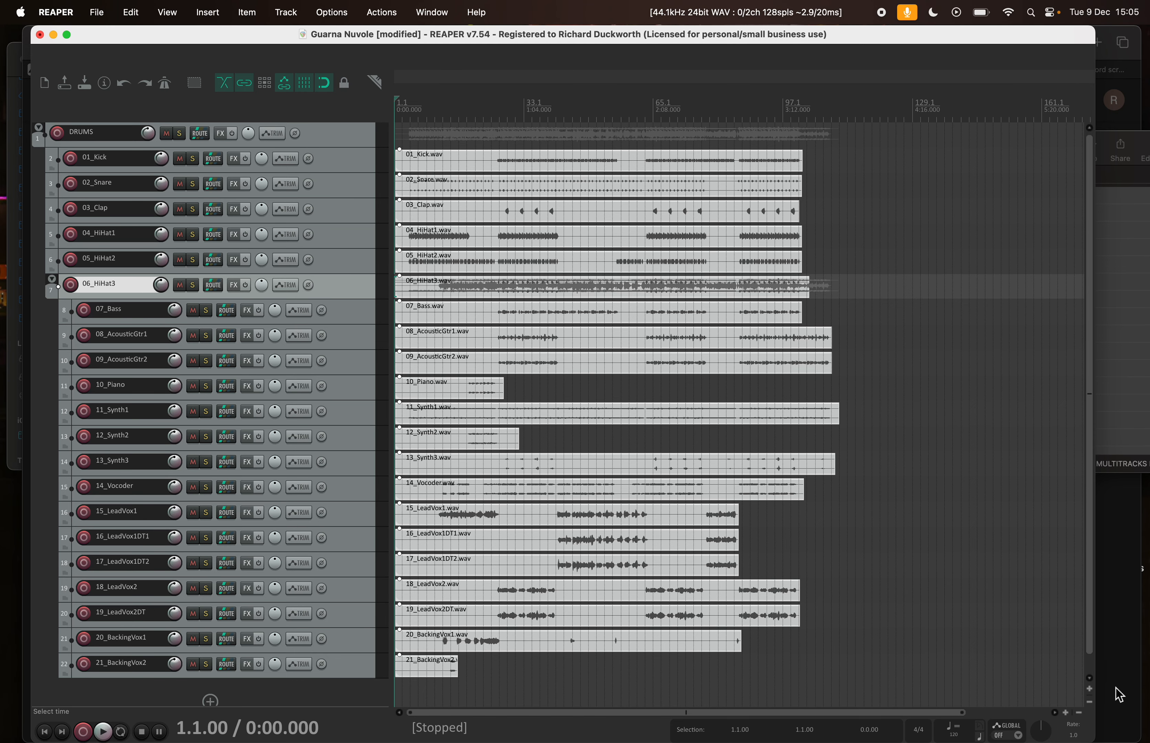
left_click(1089, 689)
left_click(1089, 689)
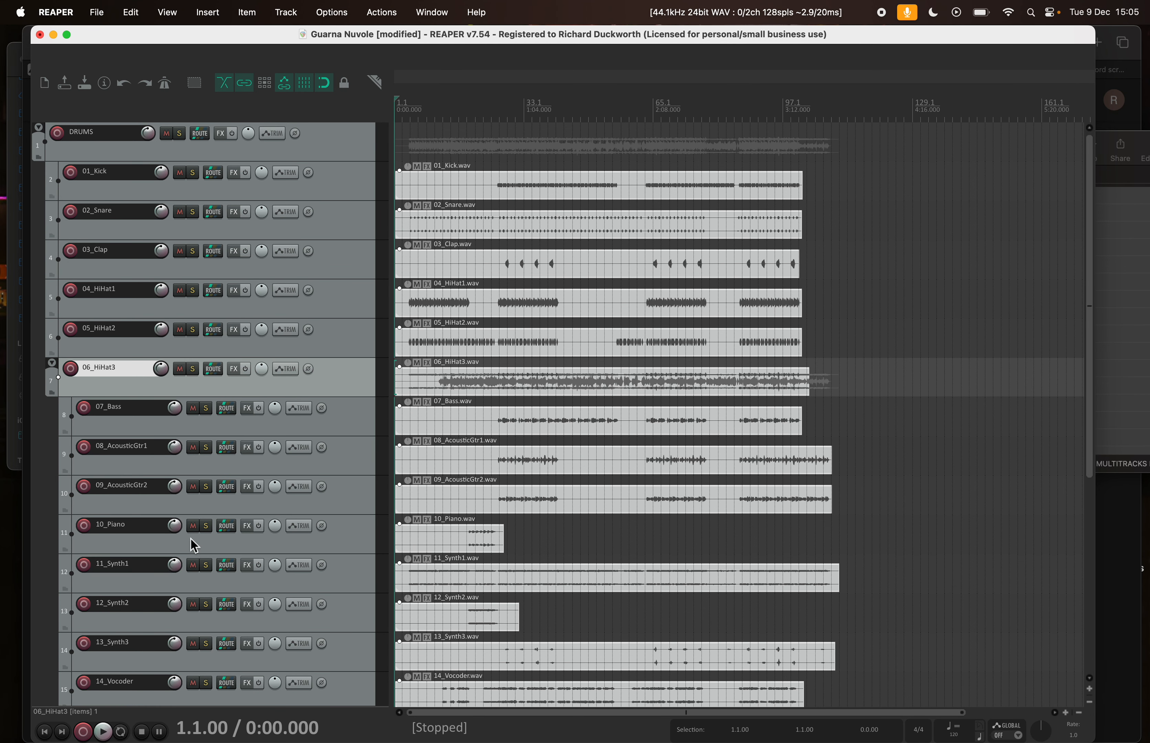
left_click(53, 395)
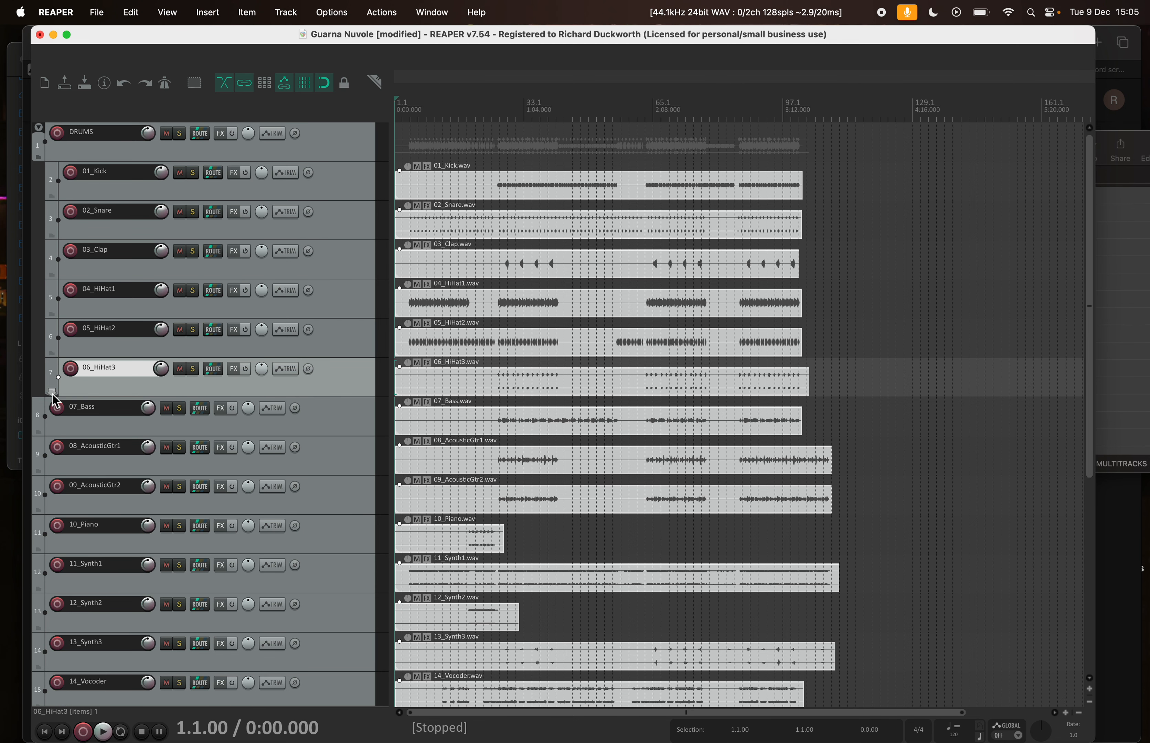
left_click(40, 128)
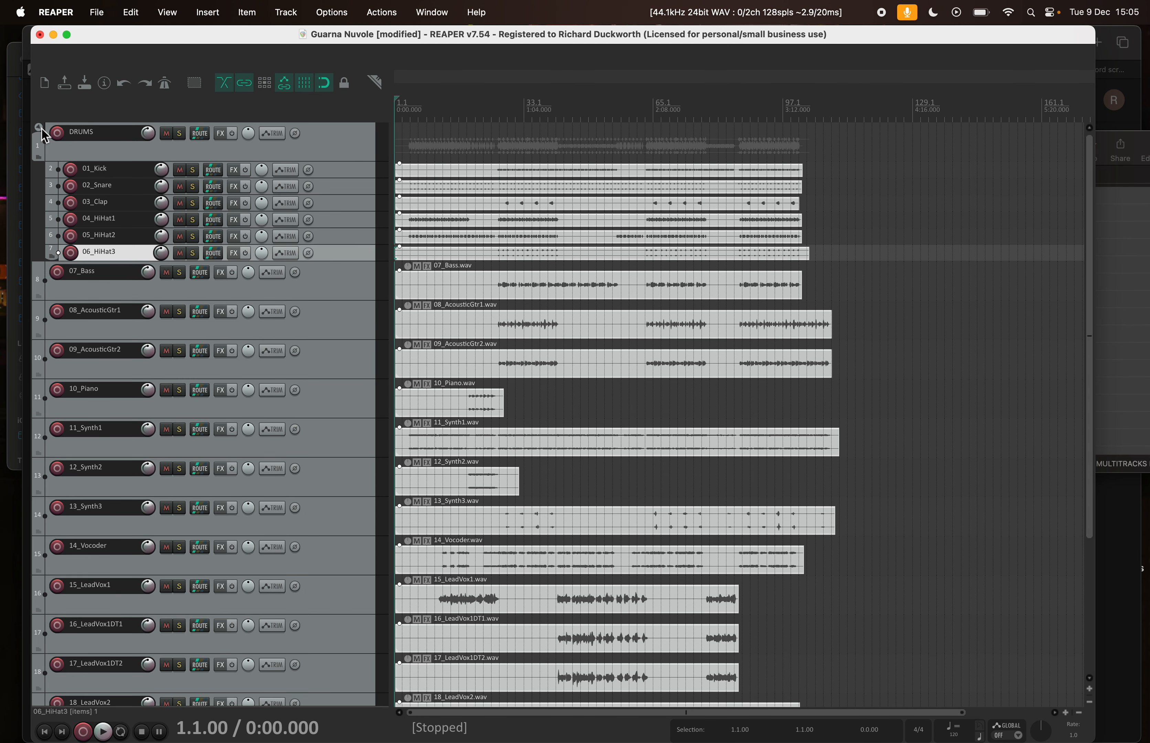
Insert a new track between 13_Synth3 and 14_Vocoder and name it VOCALS
scroll(292, 363, "down", 8)
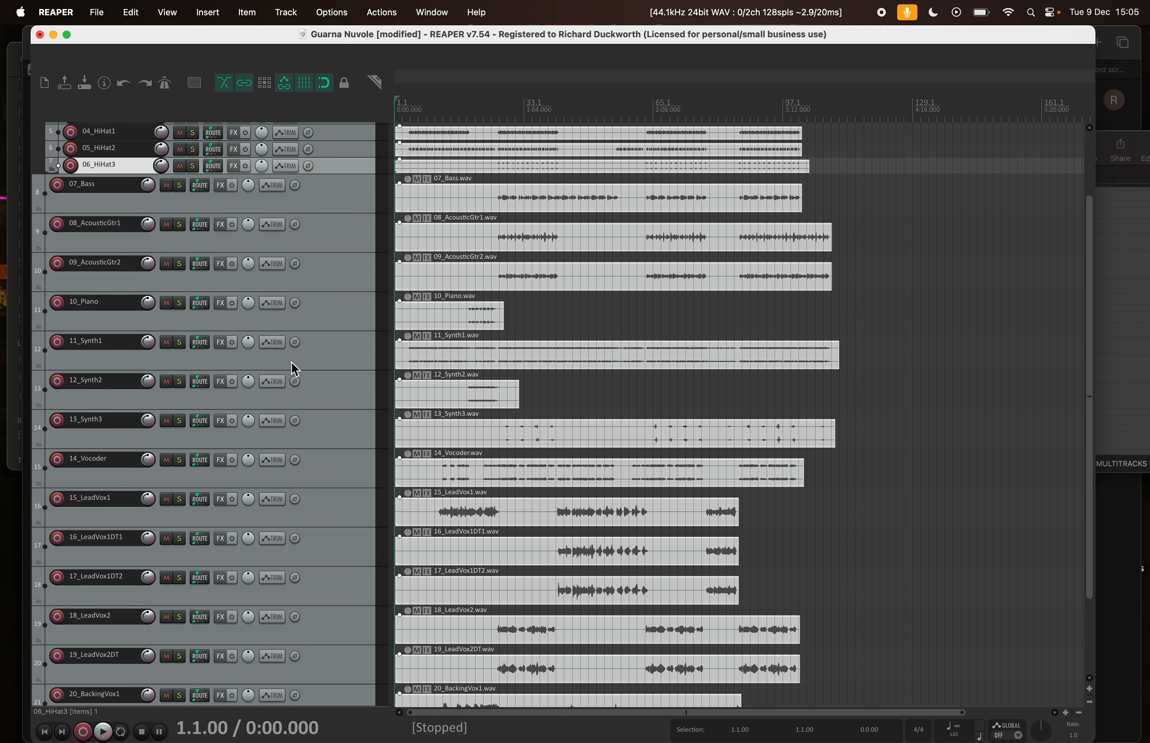
left_click(332, 379)
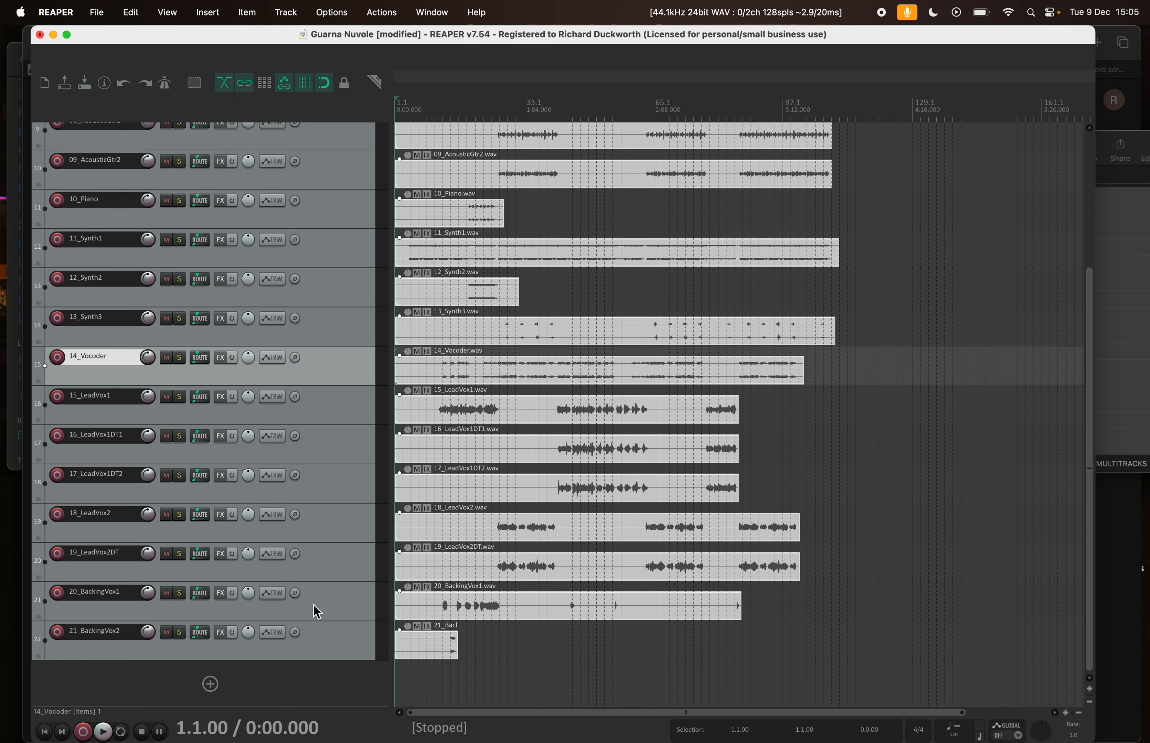
left_click(321, 642, "shift")
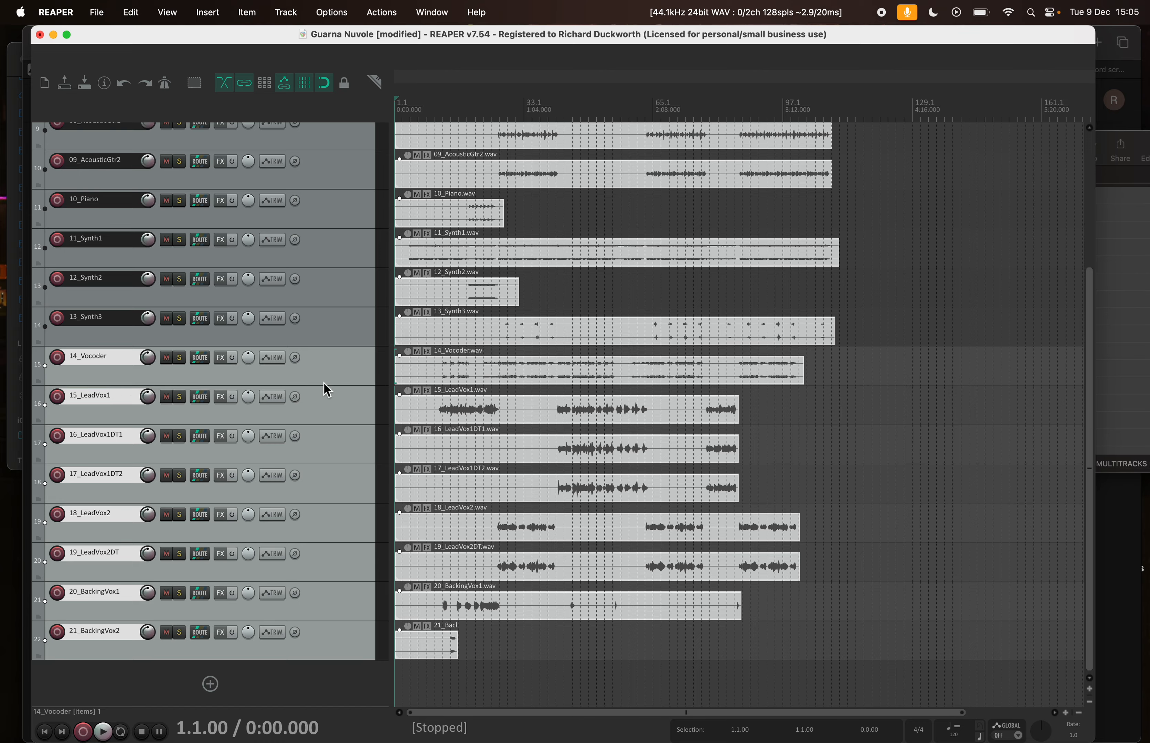
left_click(327, 337)
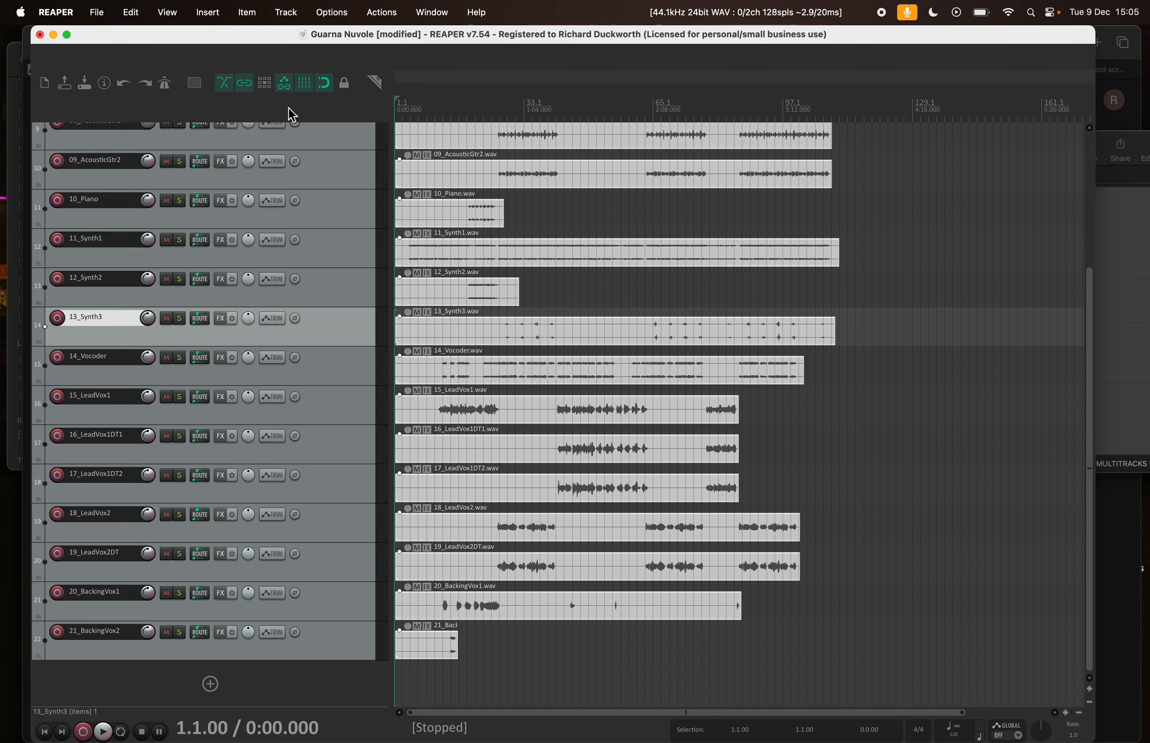
key("super+t")
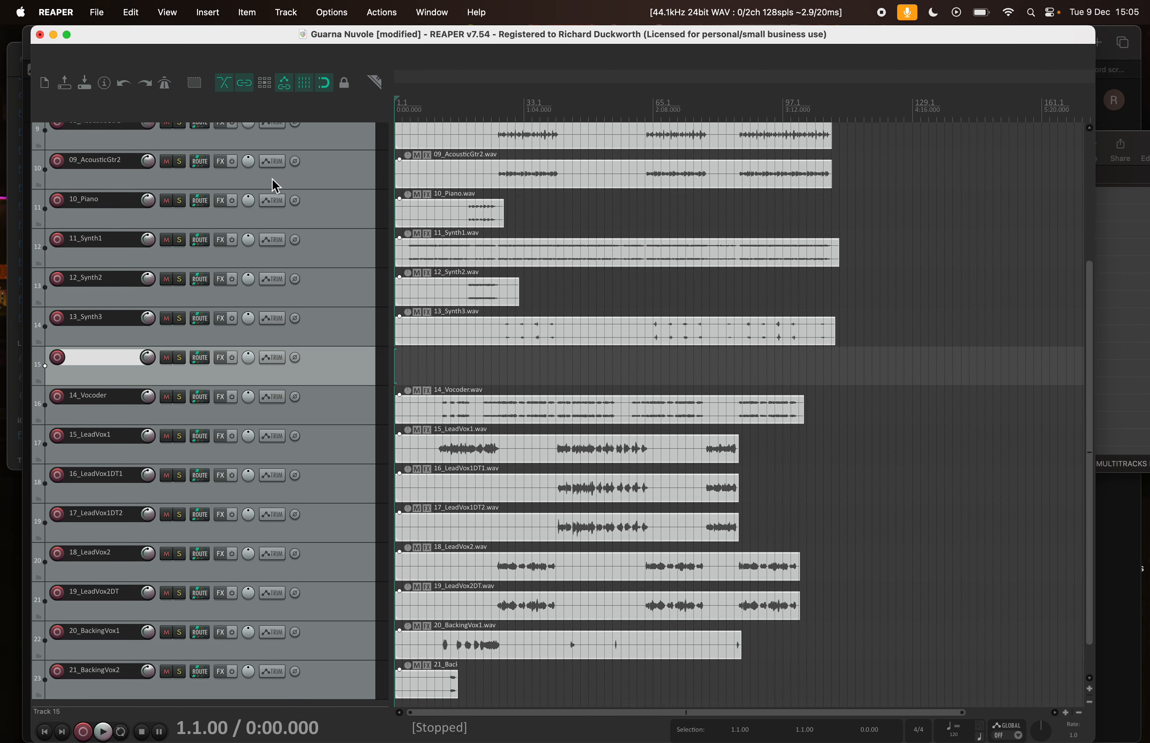
double_click(86, 361)
type("VOCALS")
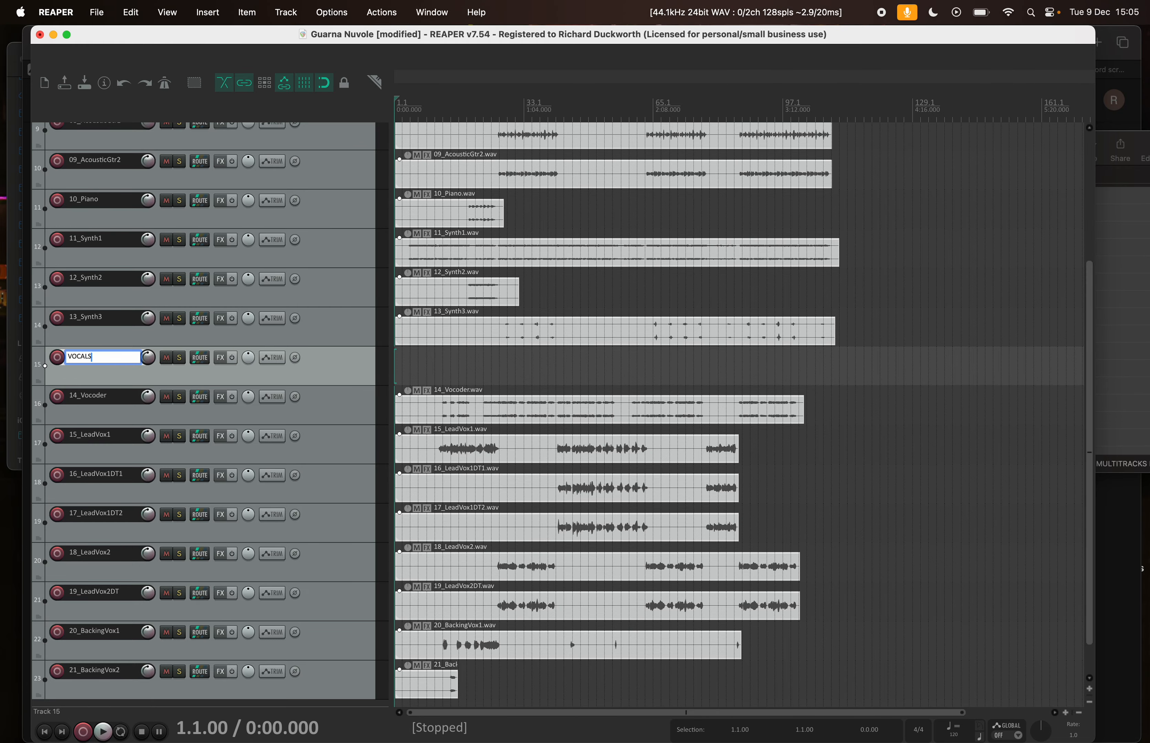
key("Return")
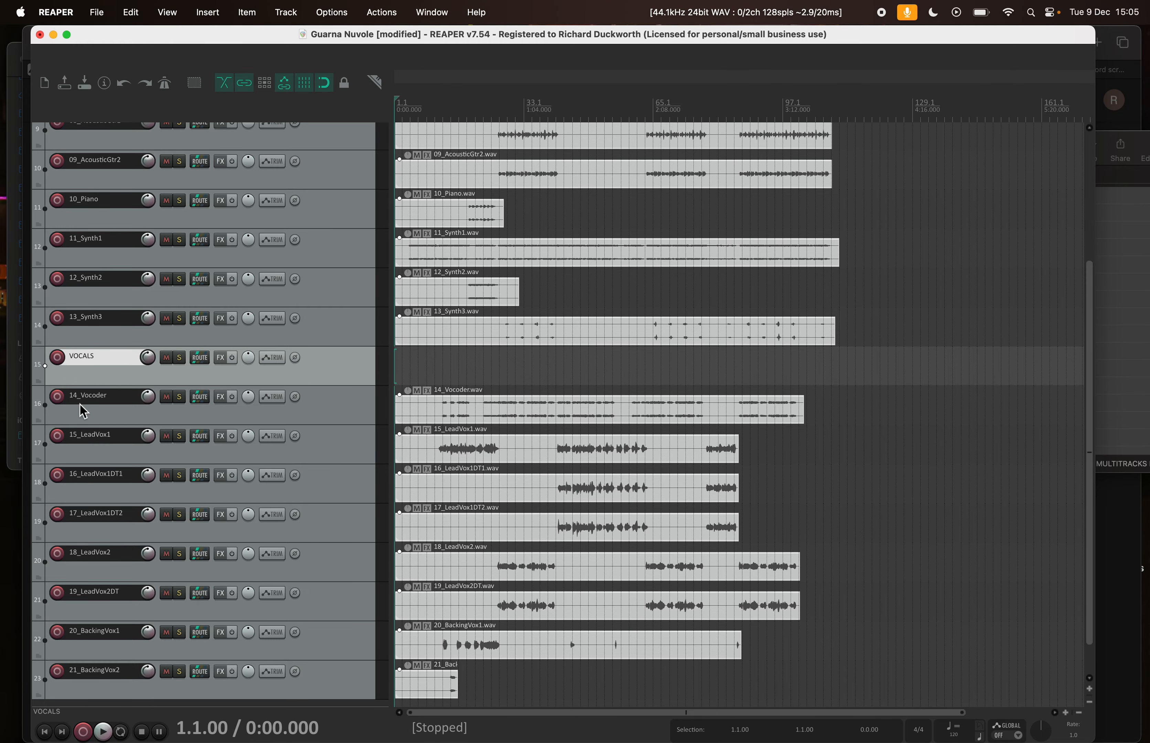
Make VOCALS a folder track for 14_Vocoder through 21_BackingVox2, reduce its child tracks to small height, and deselect it
left_click(38, 382)
scroll(82, 469, "down", 2)
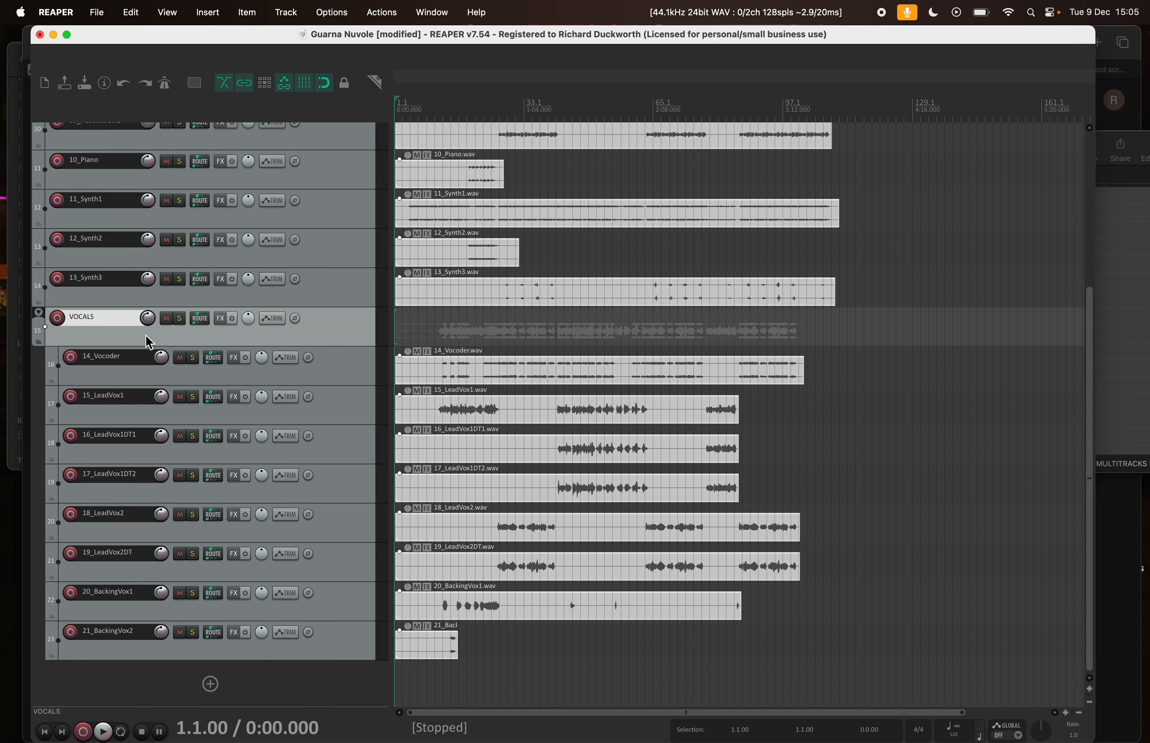
left_click(38, 314)
scroll(407, 346, "up", 10)
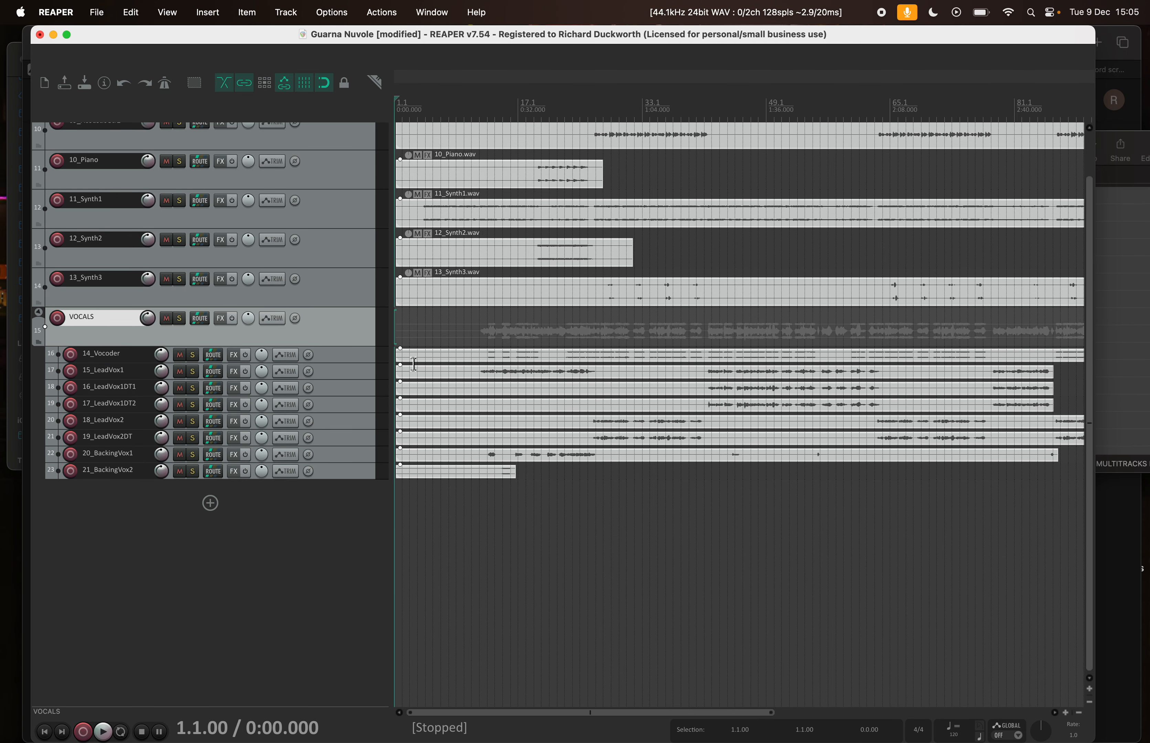
scroll(407, 346, "down", 10)
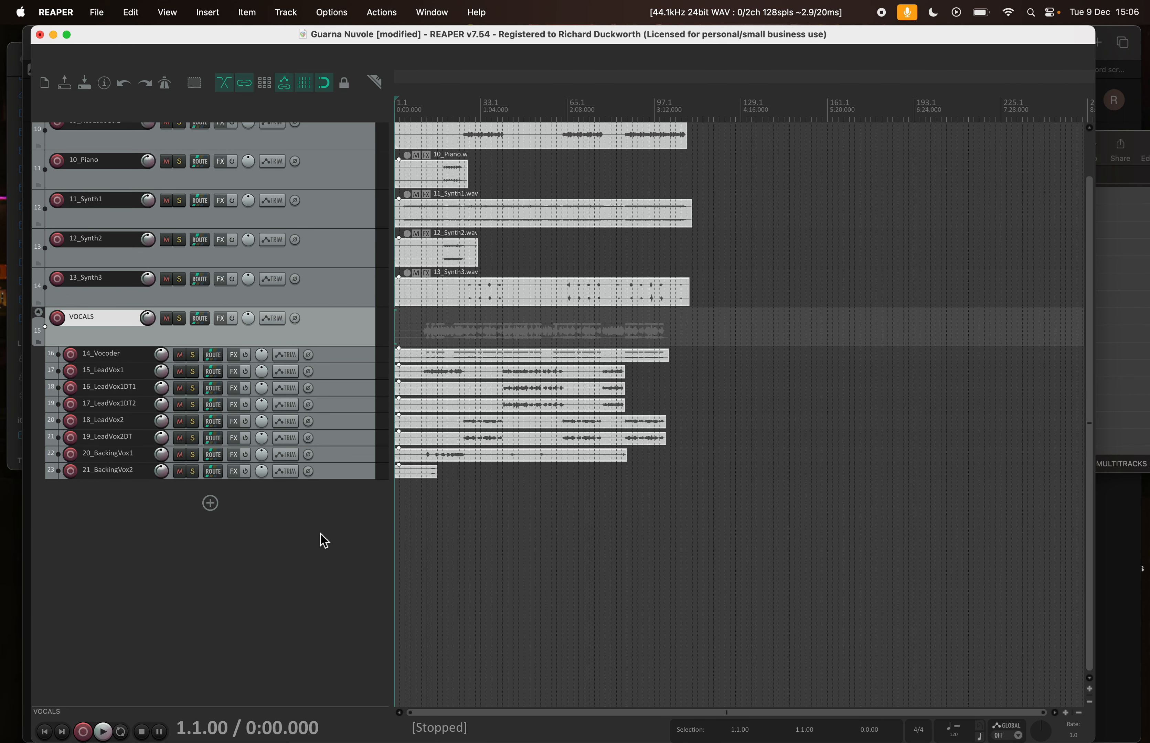
left_click(212, 527)
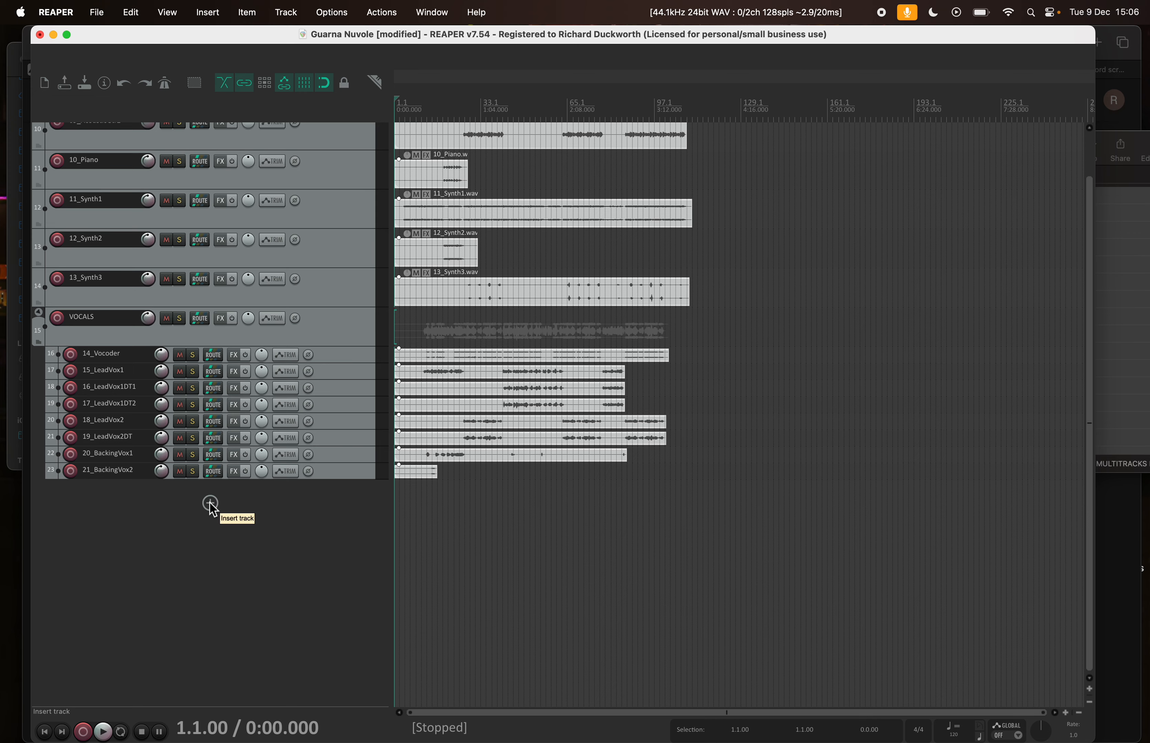
left_click(210, 504)
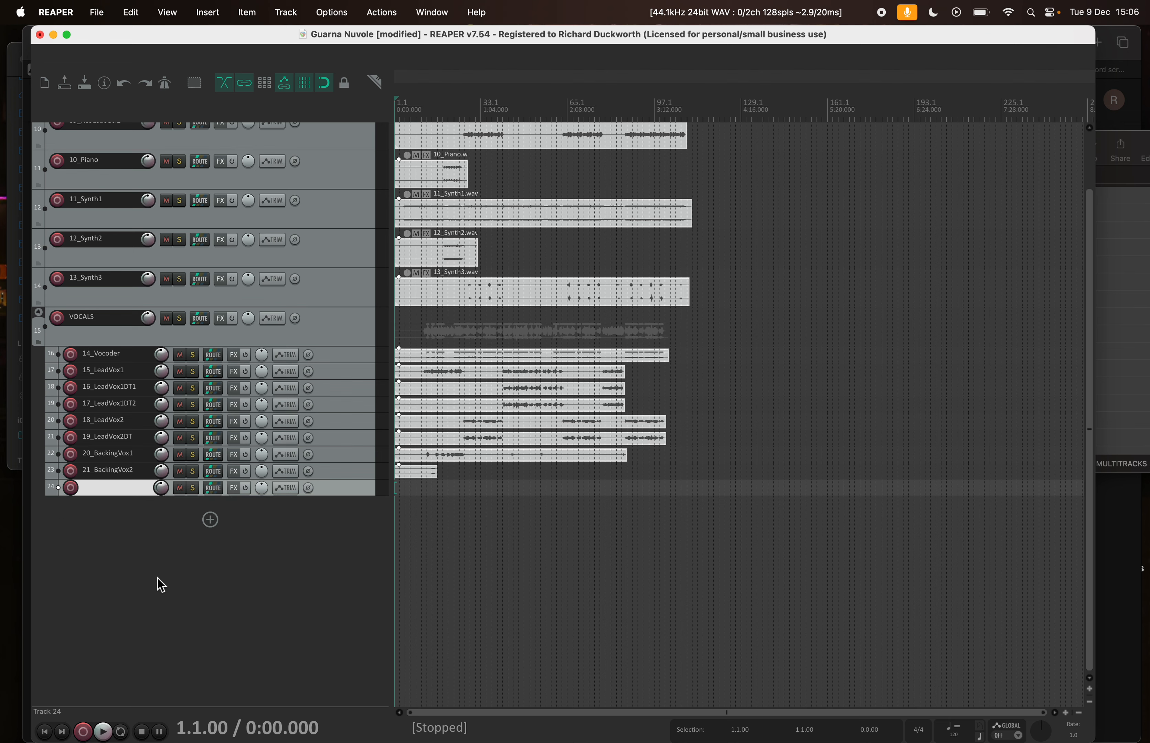
left_click(38, 313)
left_click_drag(38, 313, 58, 677)
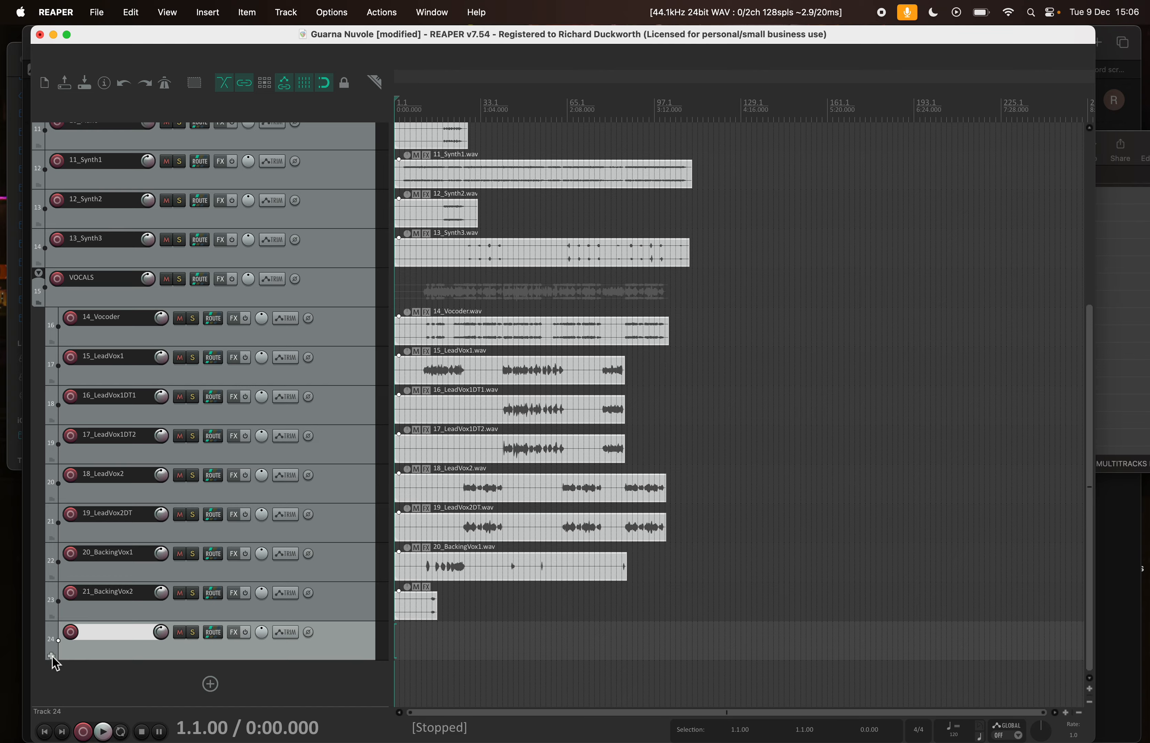
left_click(52, 656)
left_click(51, 657)
left_click(52, 656)
key("Delete")
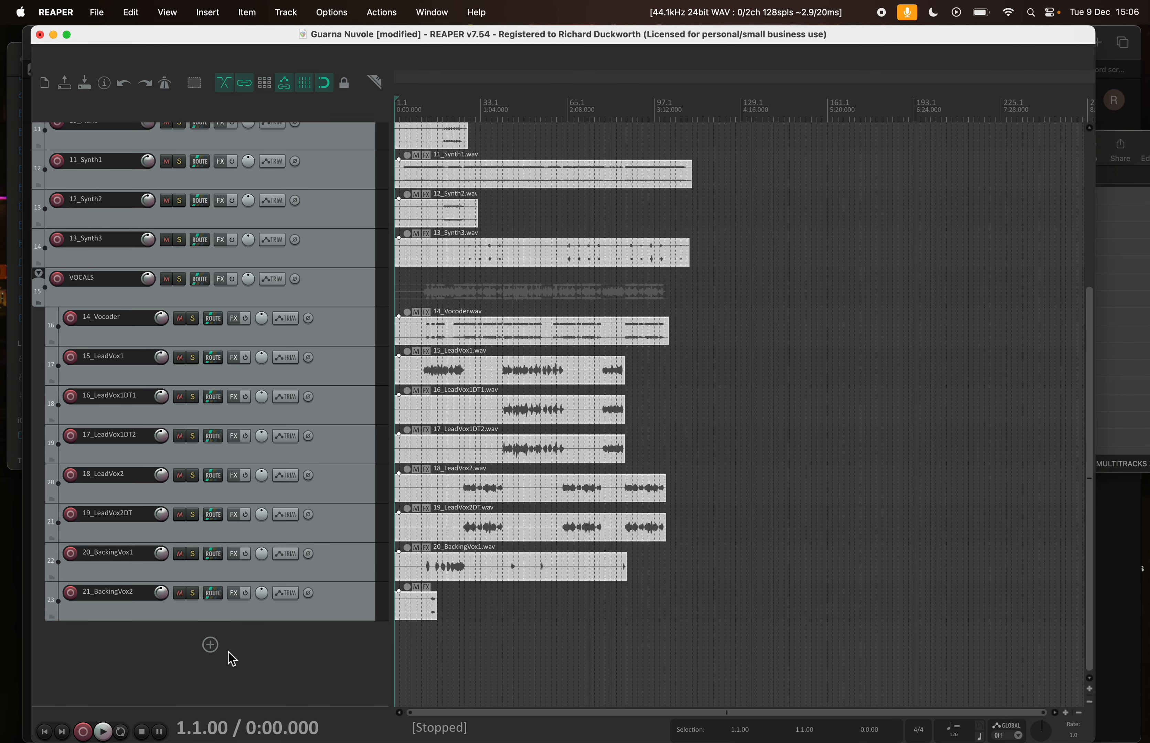
left_click(43, 275)
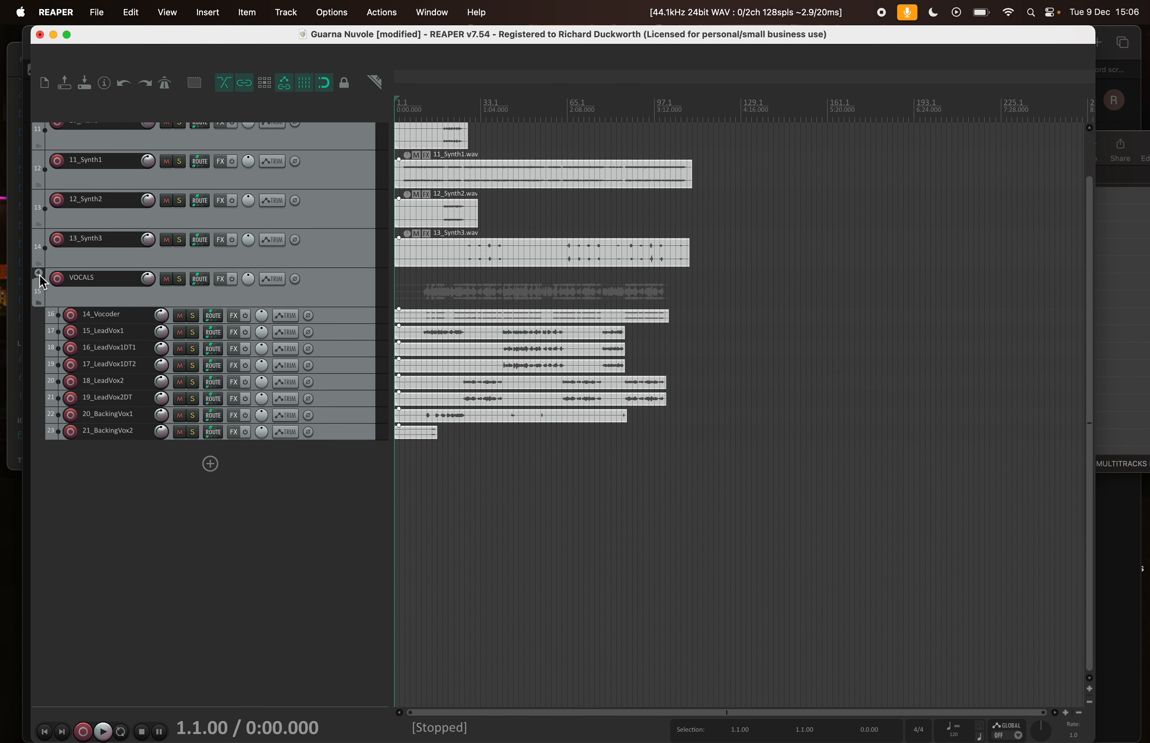
Insert a new track, place it below 21_BackingVox2 outside the VOCALS folder, and name it REVERB
left_click(164, 266)
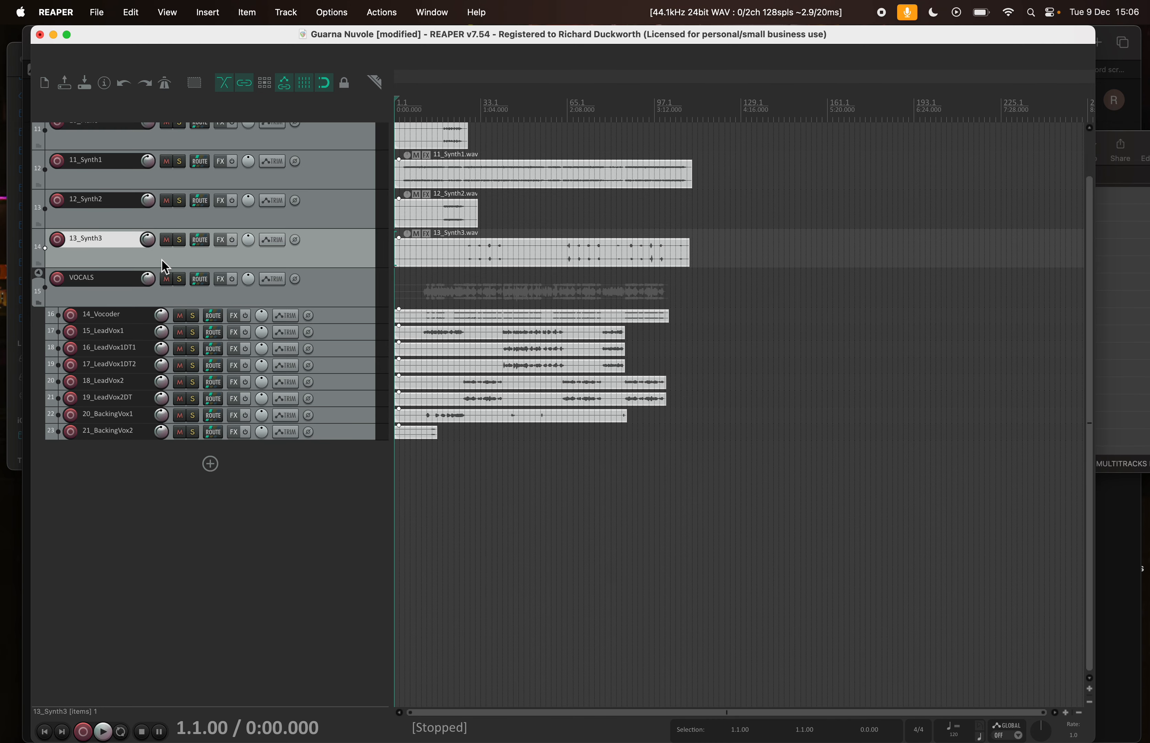
key("super+t")
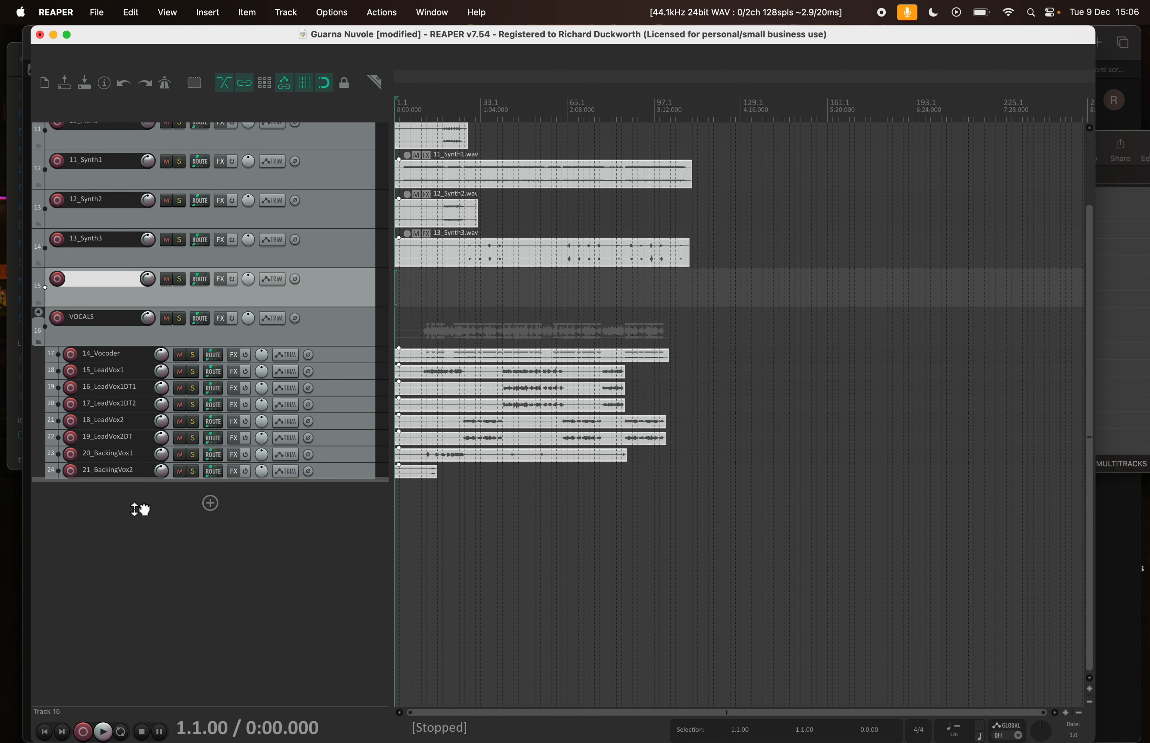
left_click_drag(140, 510, 134, 512)
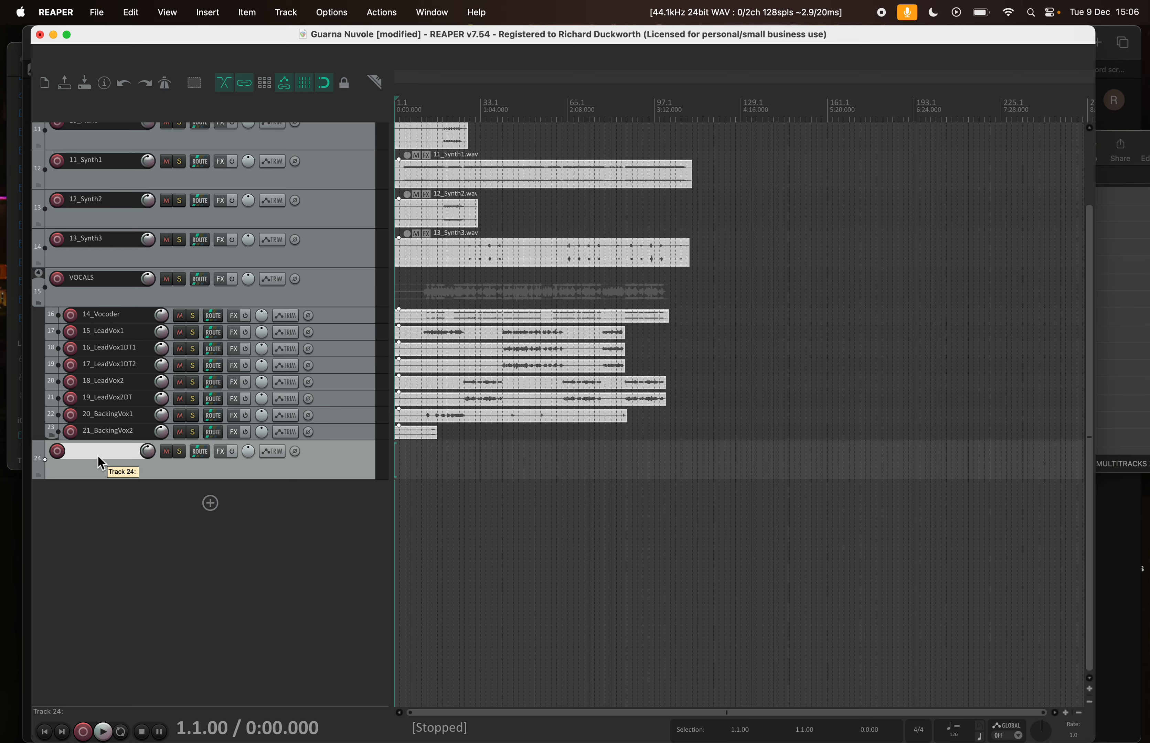
double_click(86, 461)
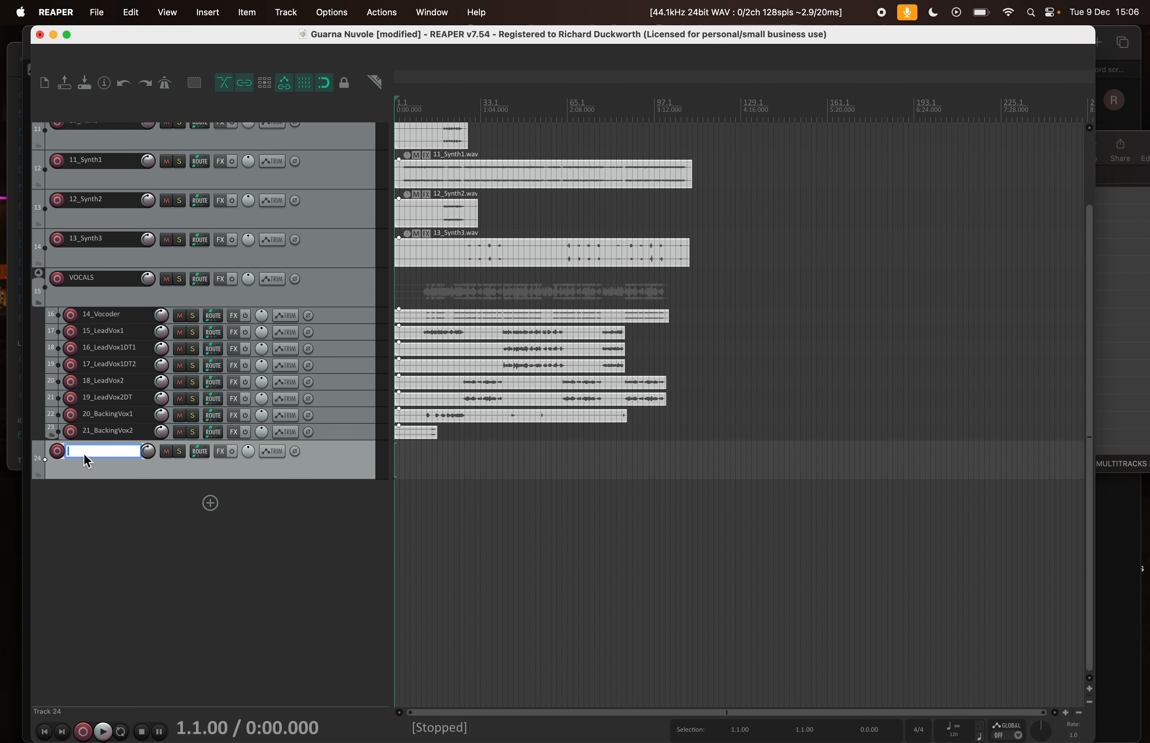
key("Return")
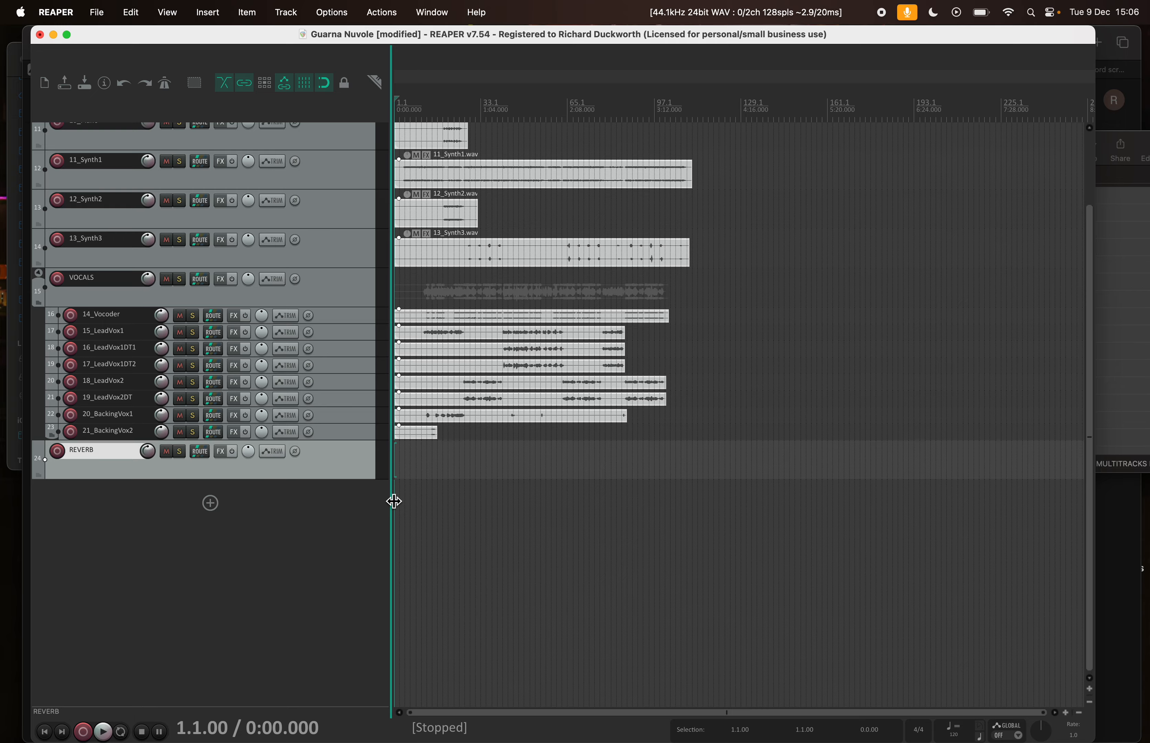
Show the mixer and turn off the display of multiple track rows so all channels sit in one row
key("super+m")
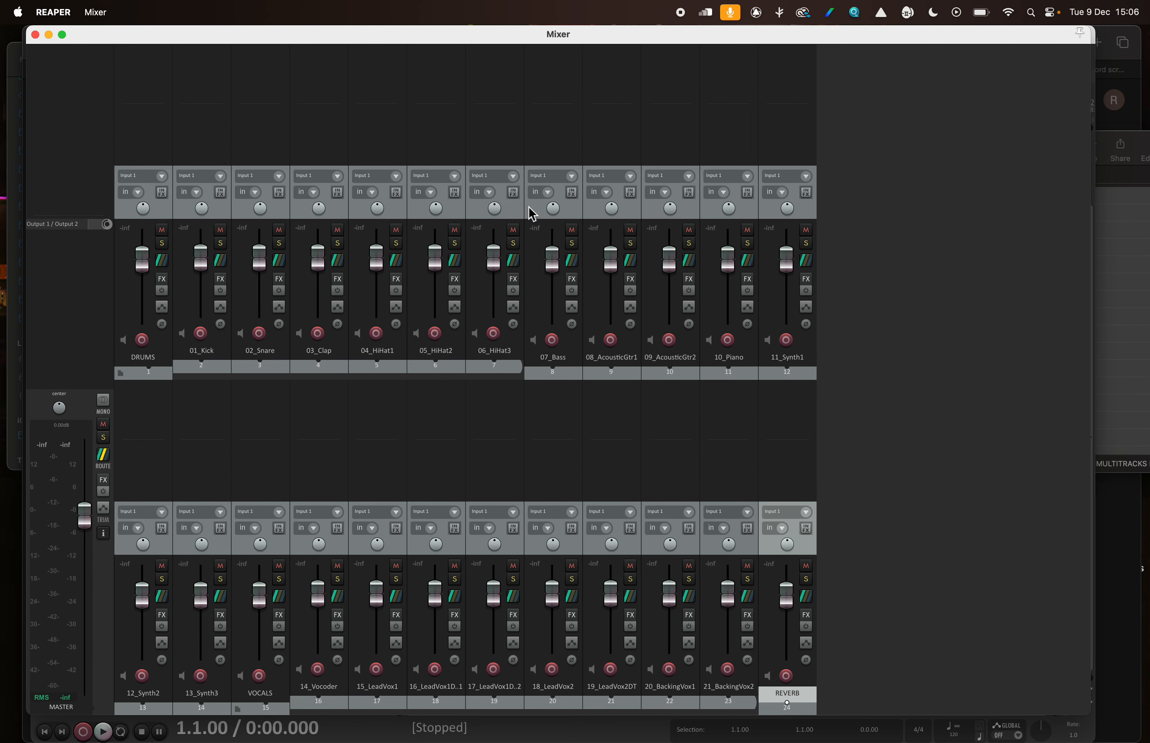
left_click(886, 303)
right_click(890, 310)
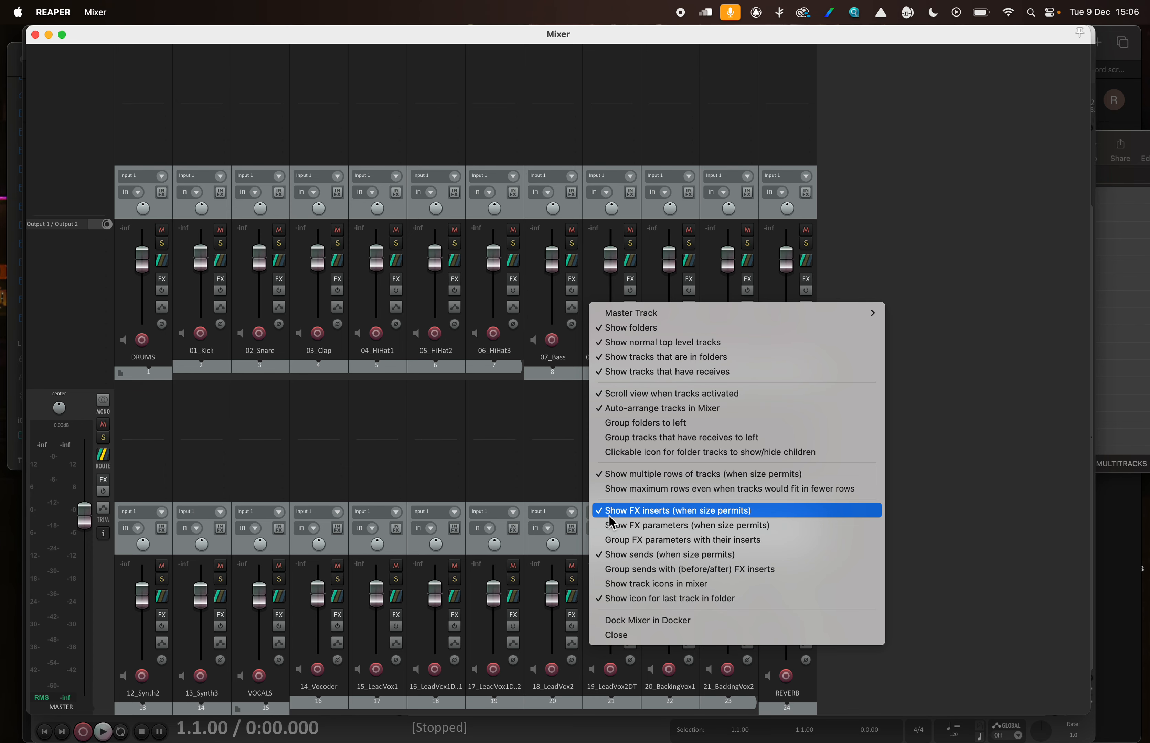
left_click(601, 476)
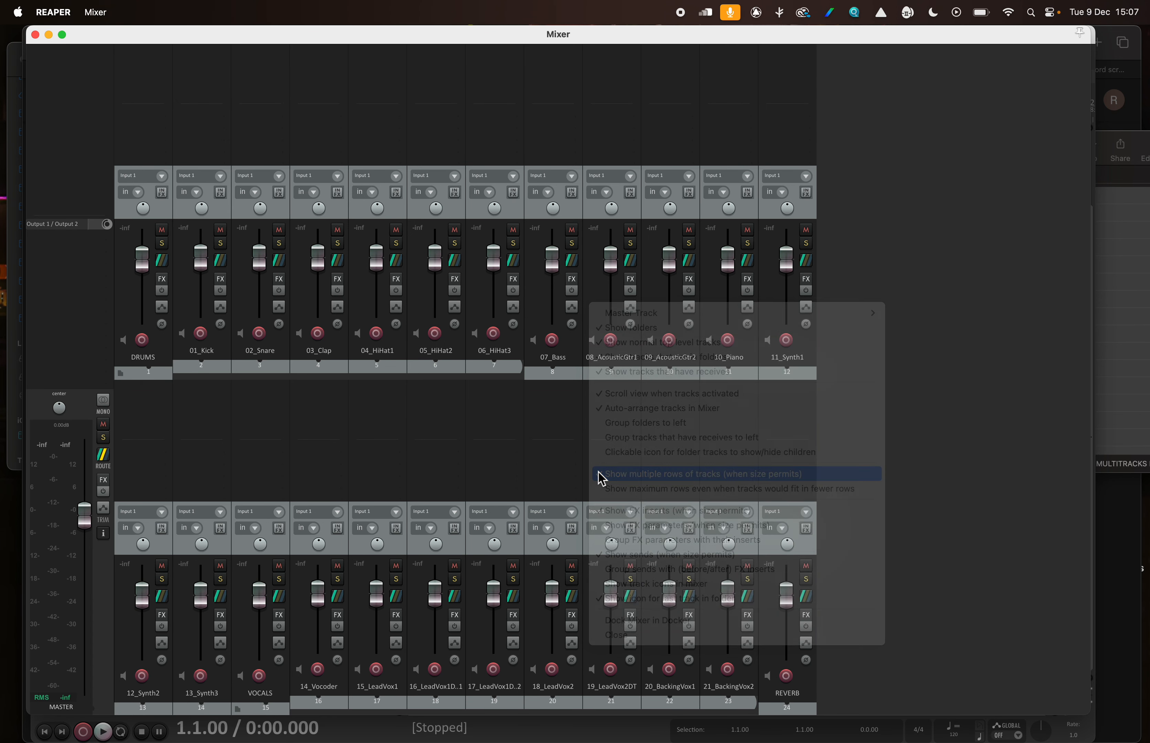
Add the Cockos ReaVerb VST as an insert effect on the REVERB track
scroll(532, 532, "right", 3)
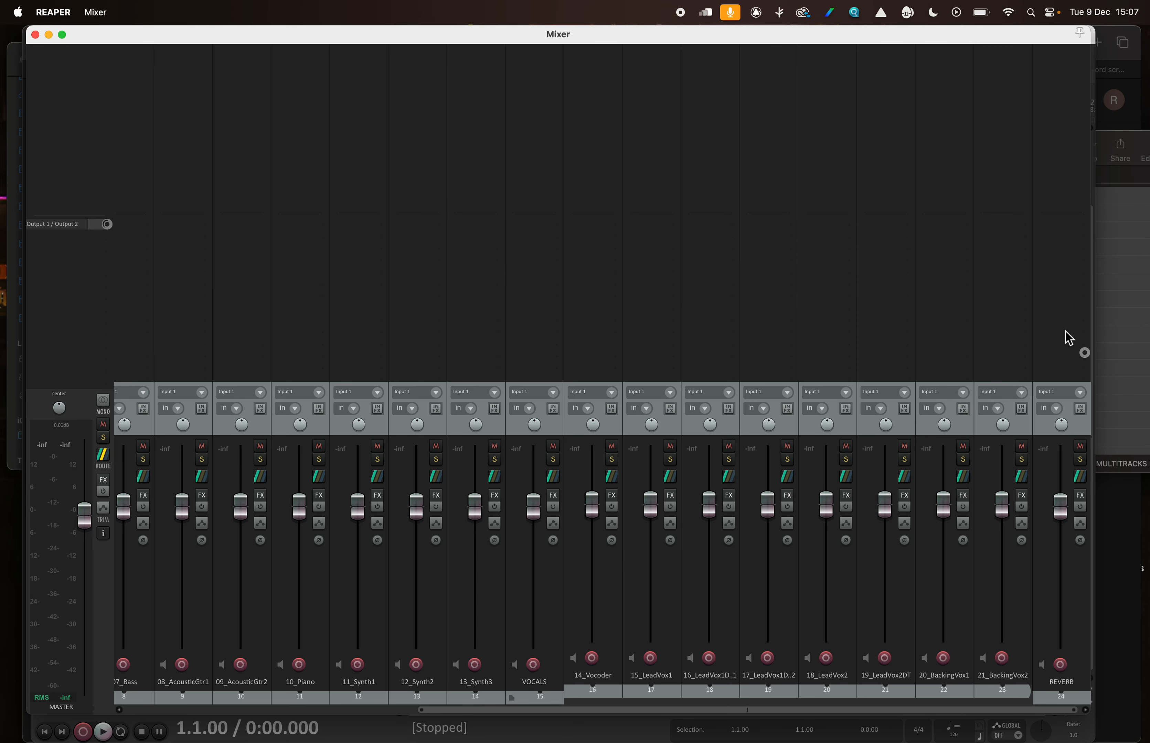
left_click(1068, 66)
scroll(155, 159, "down", 3)
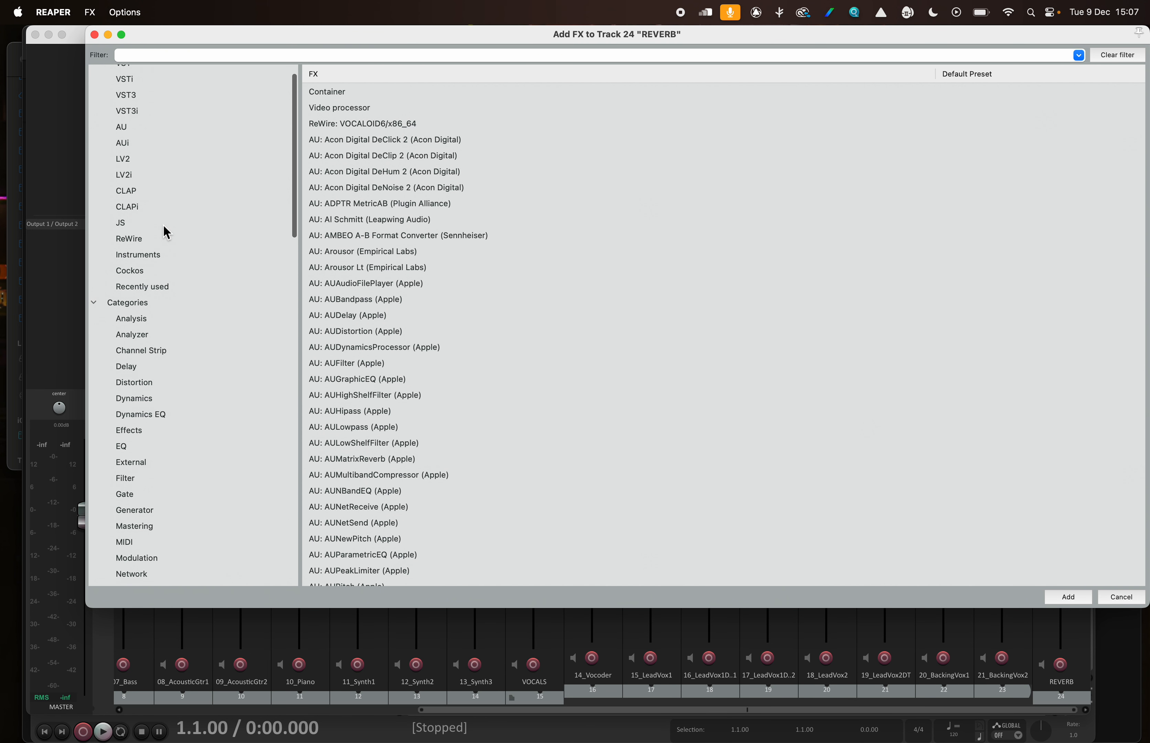
left_click(235, 254)
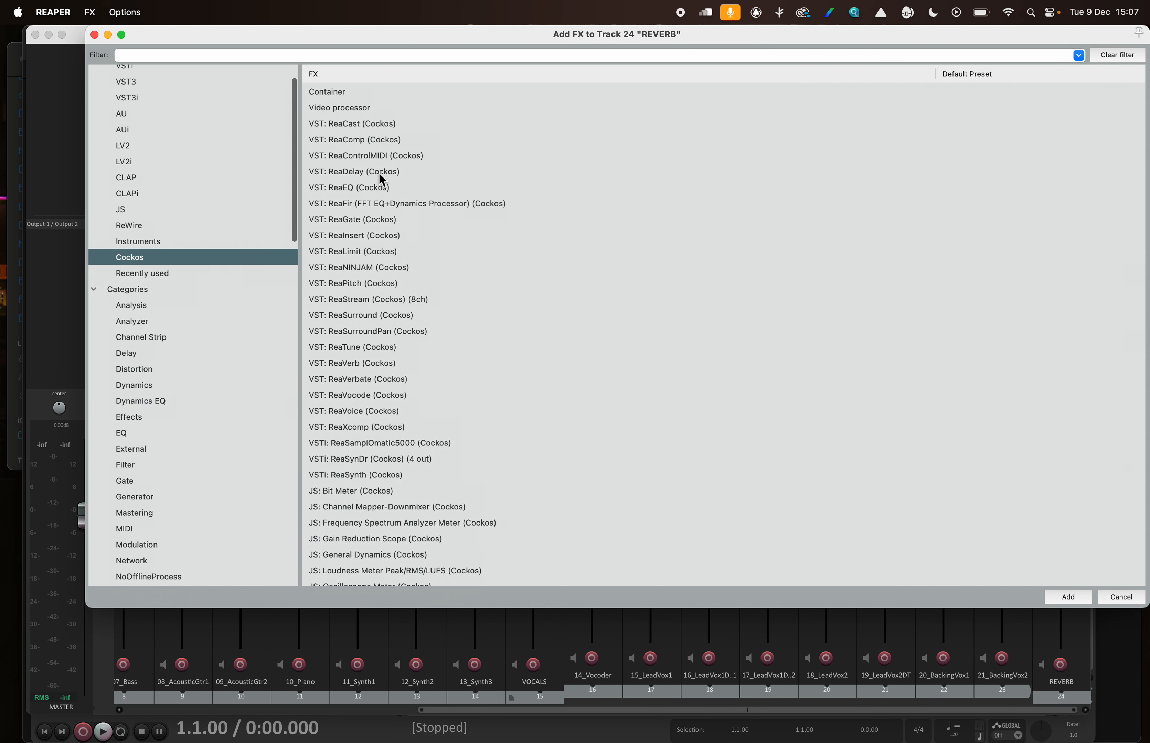
scroll(382, 184, "down", 3)
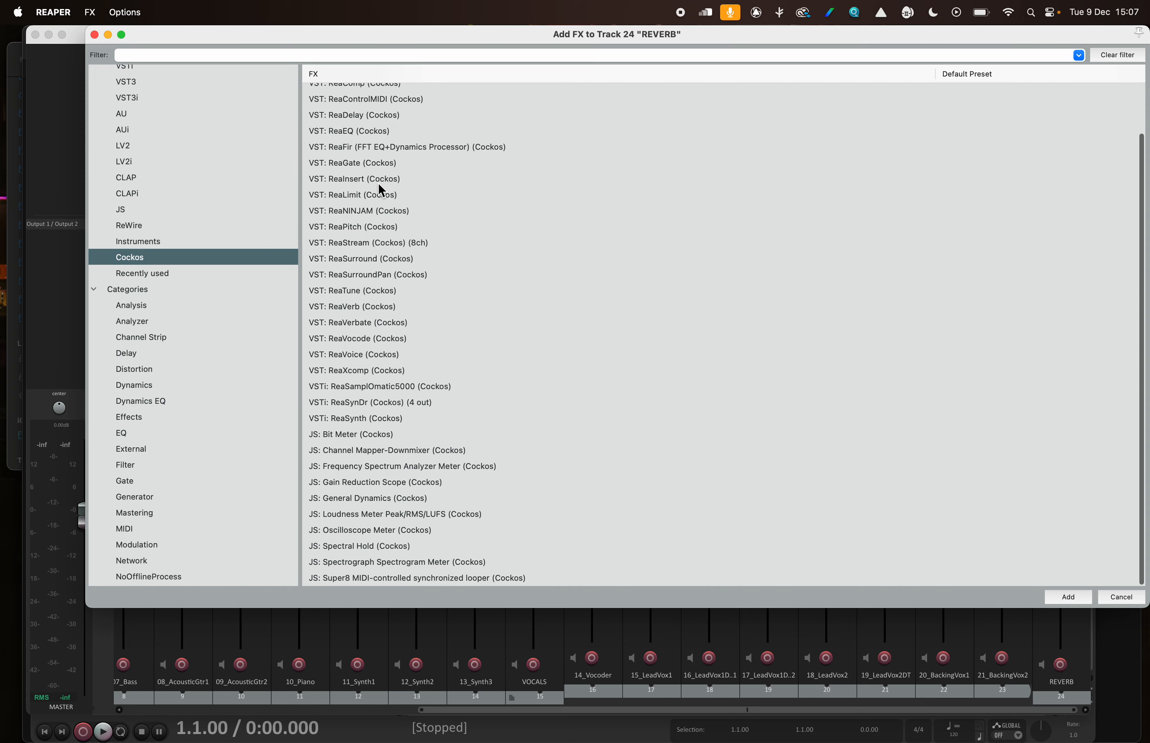
left_click(373, 311)
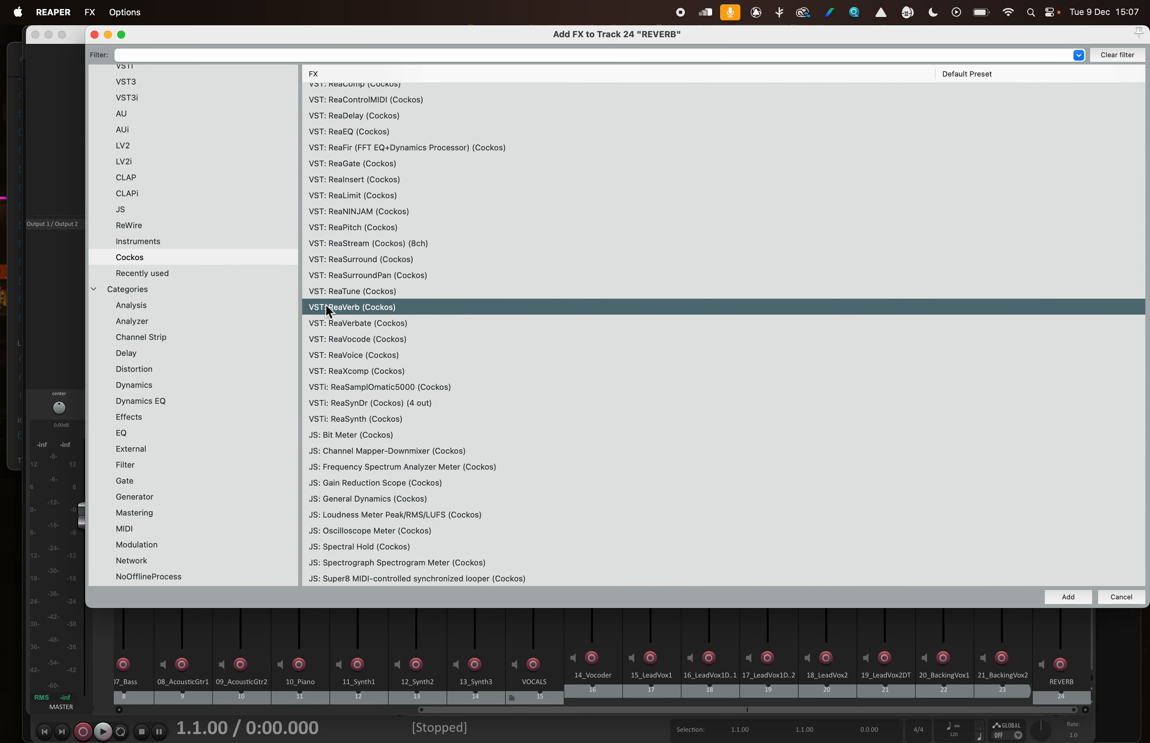
left_click(346, 327)
left_click(351, 309)
double_click(352, 310)
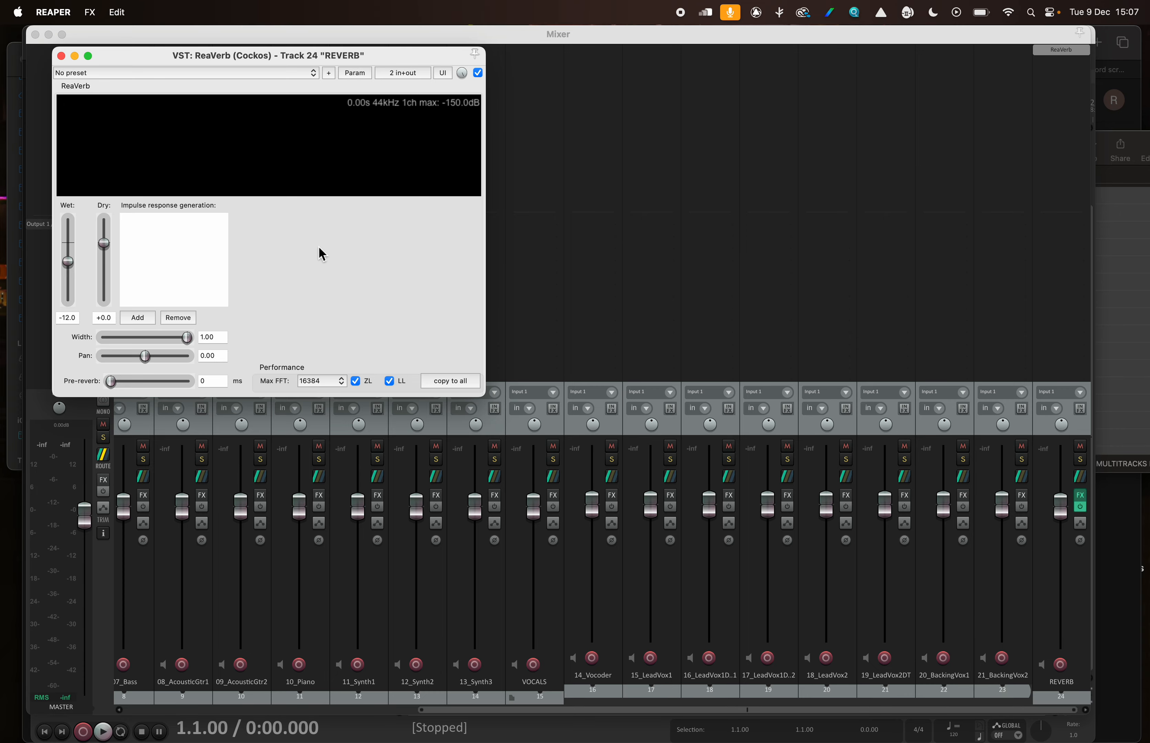
Set ReaVerb's dry level to -inf, leaving the plug-in window clear of the menu bar, and raise the system volume
left_click_drag(161, 62, 762, 44)
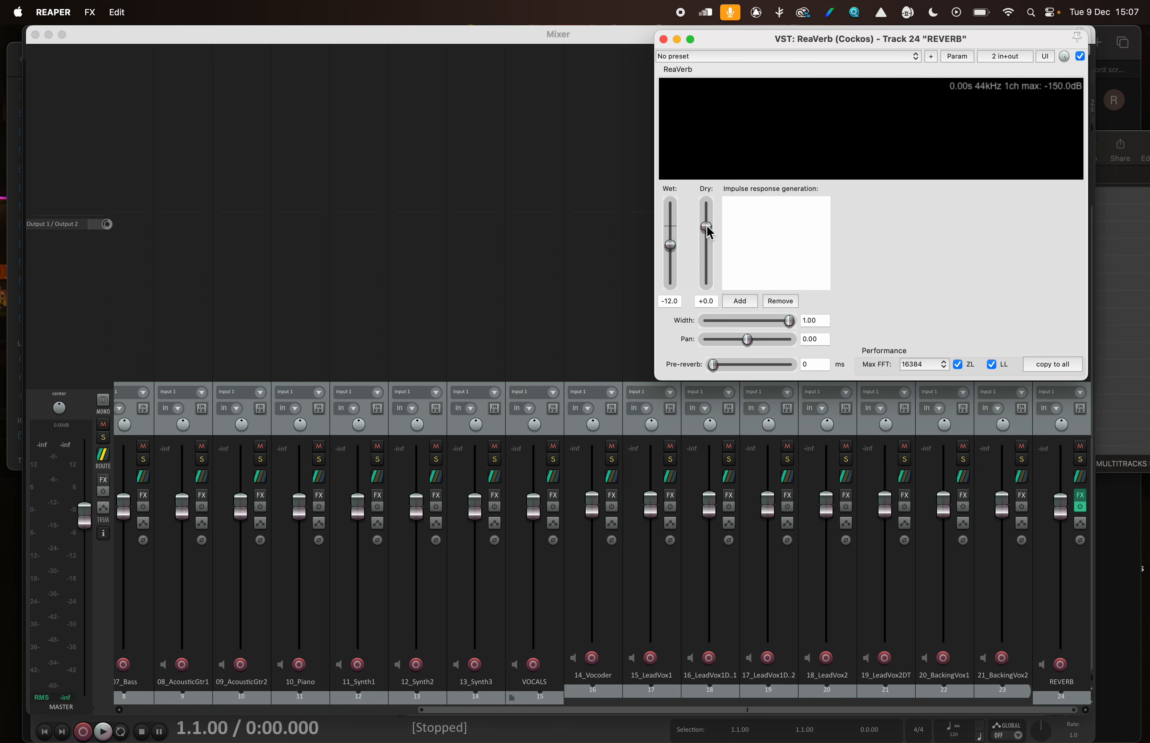
left_click_drag(754, 46, 672, 45)
left_click_drag(623, 225, 631, 374)
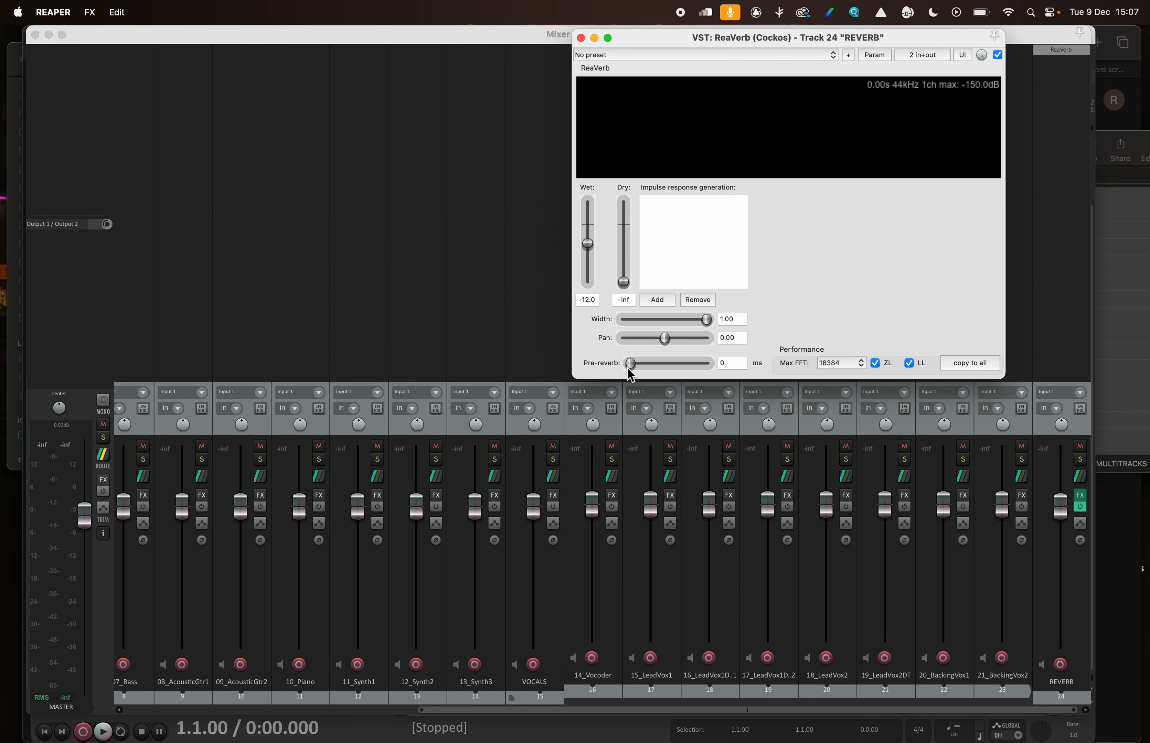
mouse_move(710, 38)
left_mouse_down()
mouse_move(748, 36)
mouse_move(725, 35)
left_mouse_up()
left_click(705, 12)
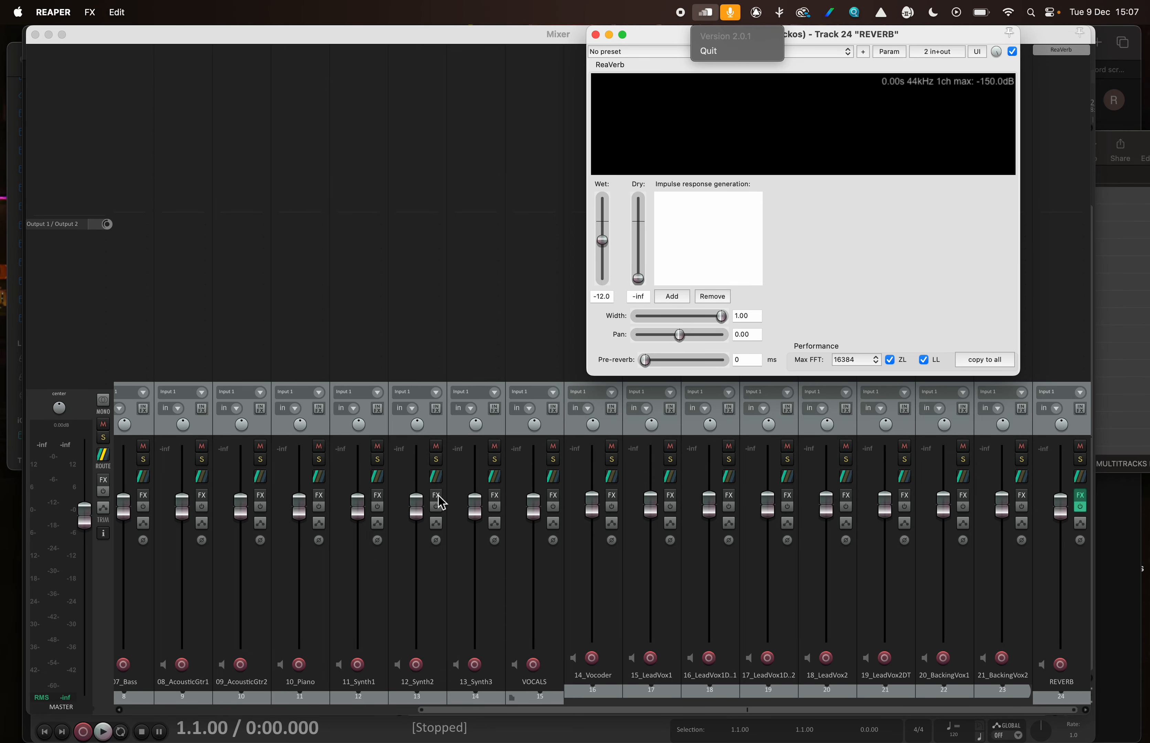
left_click(809, 43)
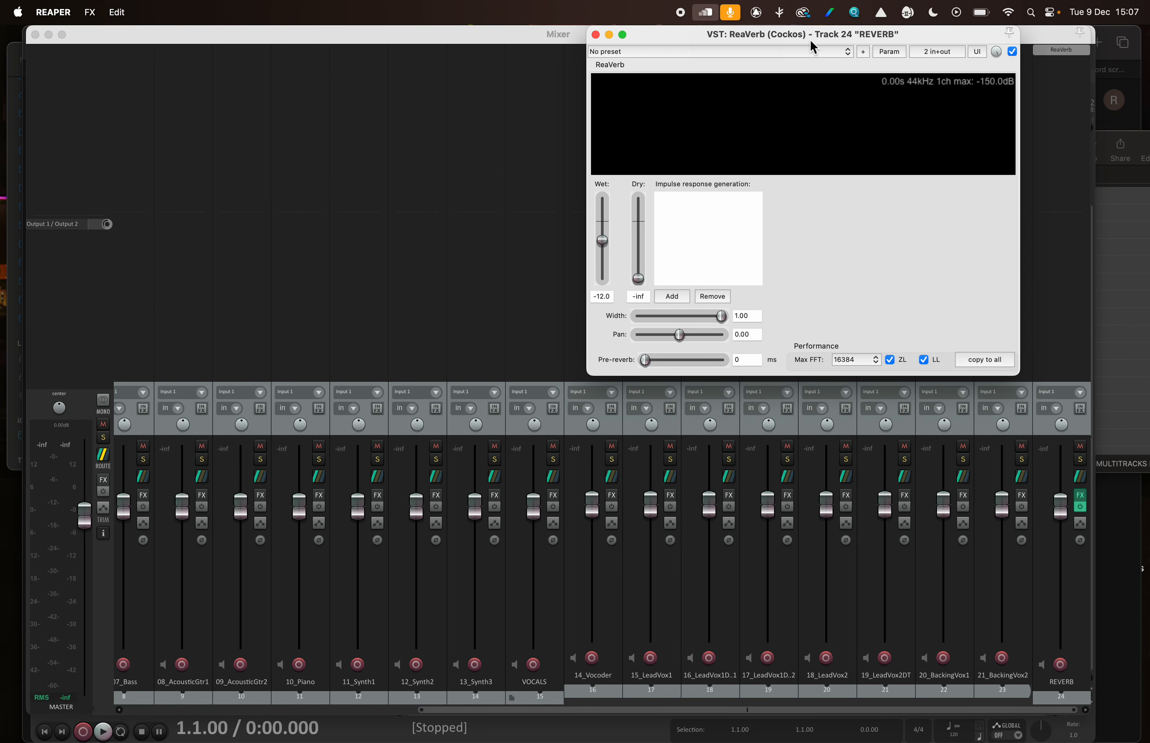
key("XF86AudioRaiseVolume")
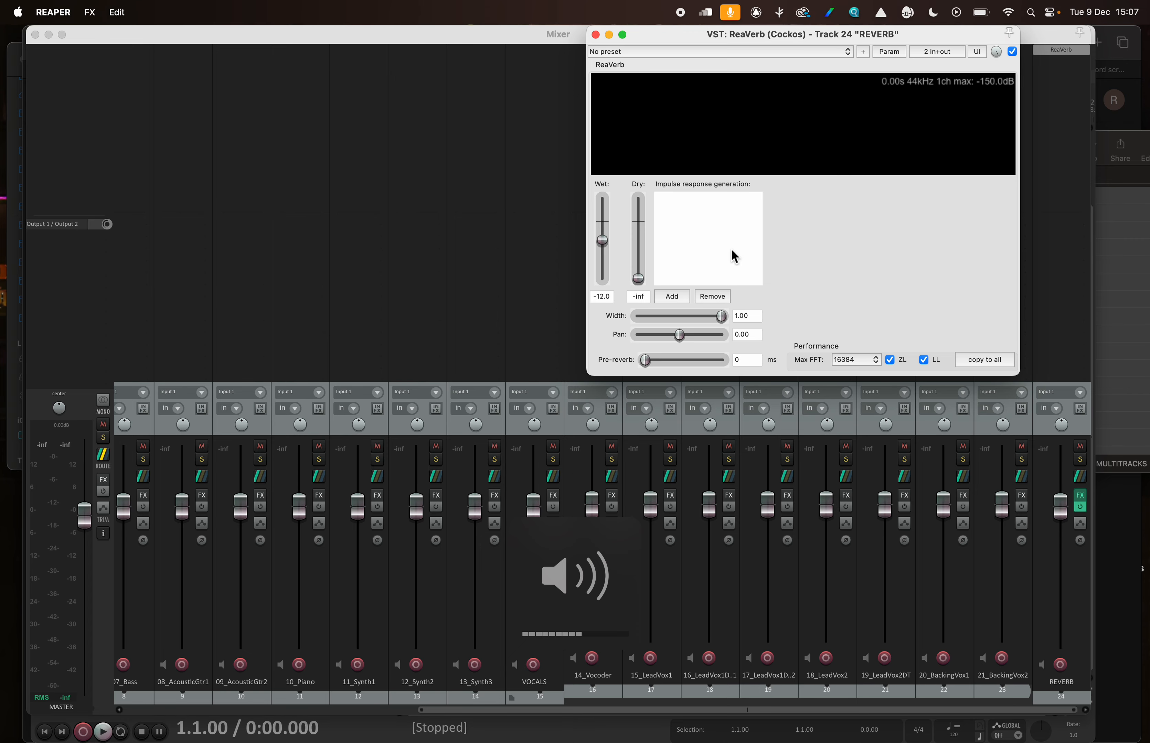
left_click_drag(821, 42, 827, 43)
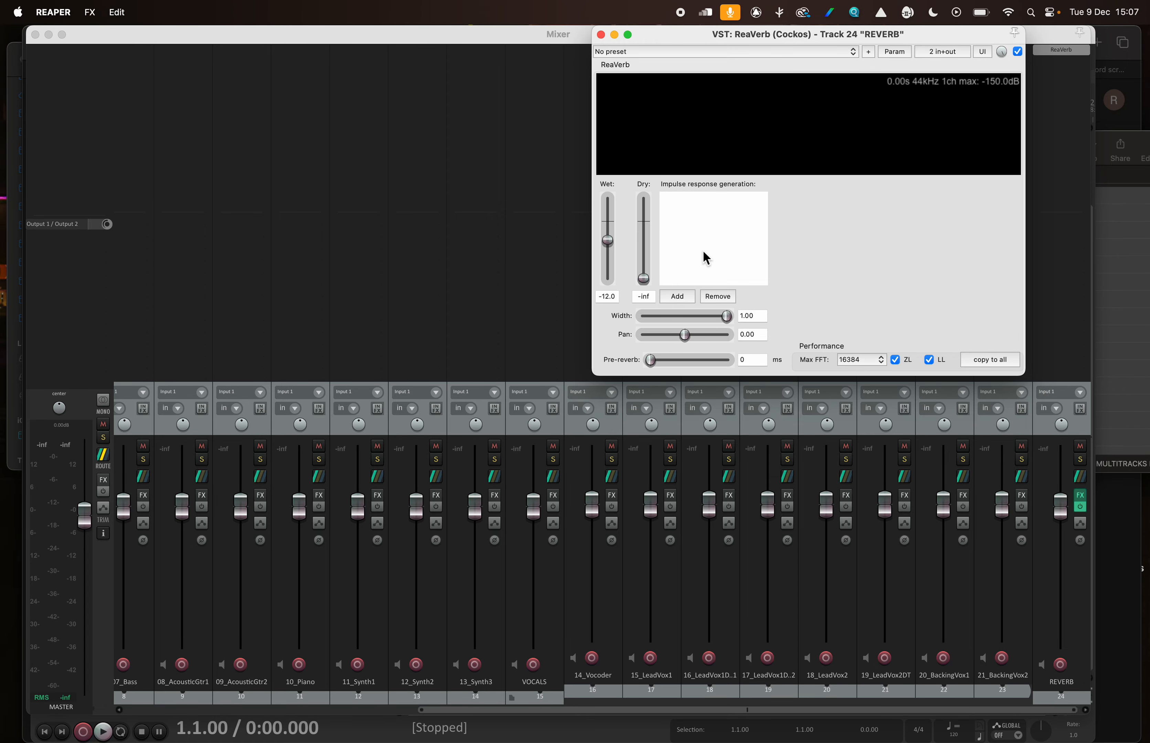
Load Scala Milan Opera Hall.wav from the IMreverbs folder as ReaVerb's impulse response file and close the plug-in window
left_click(679, 296)
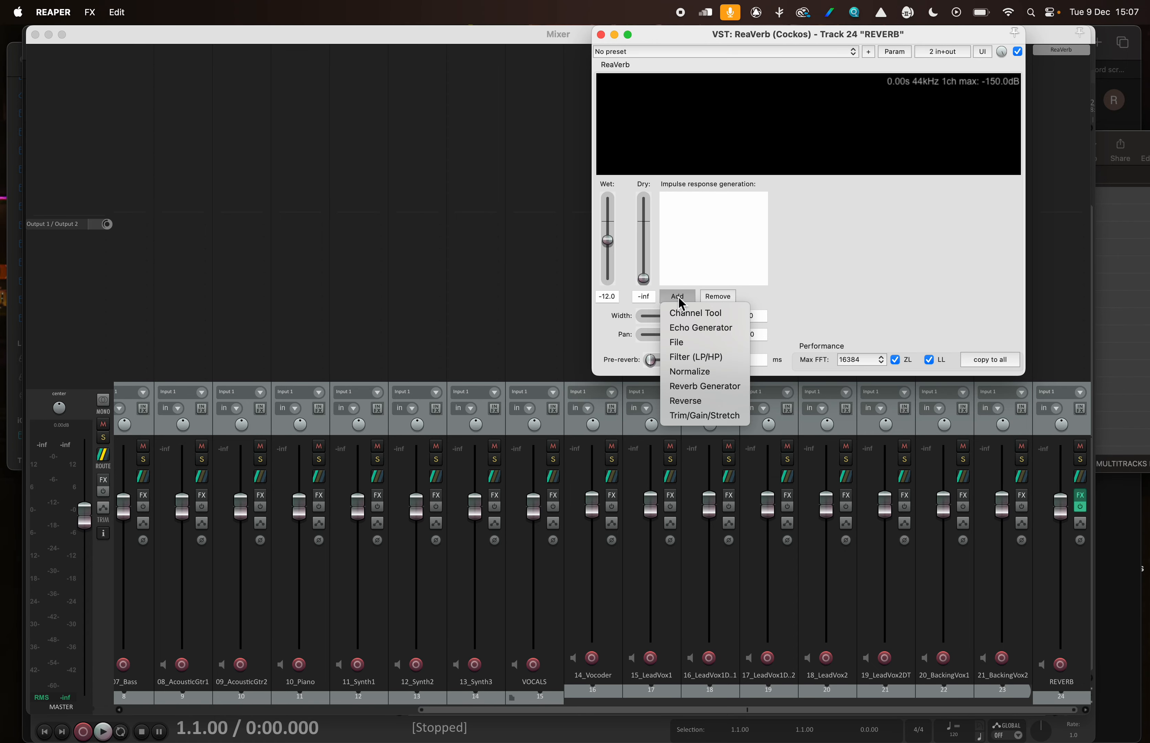
left_click(681, 345)
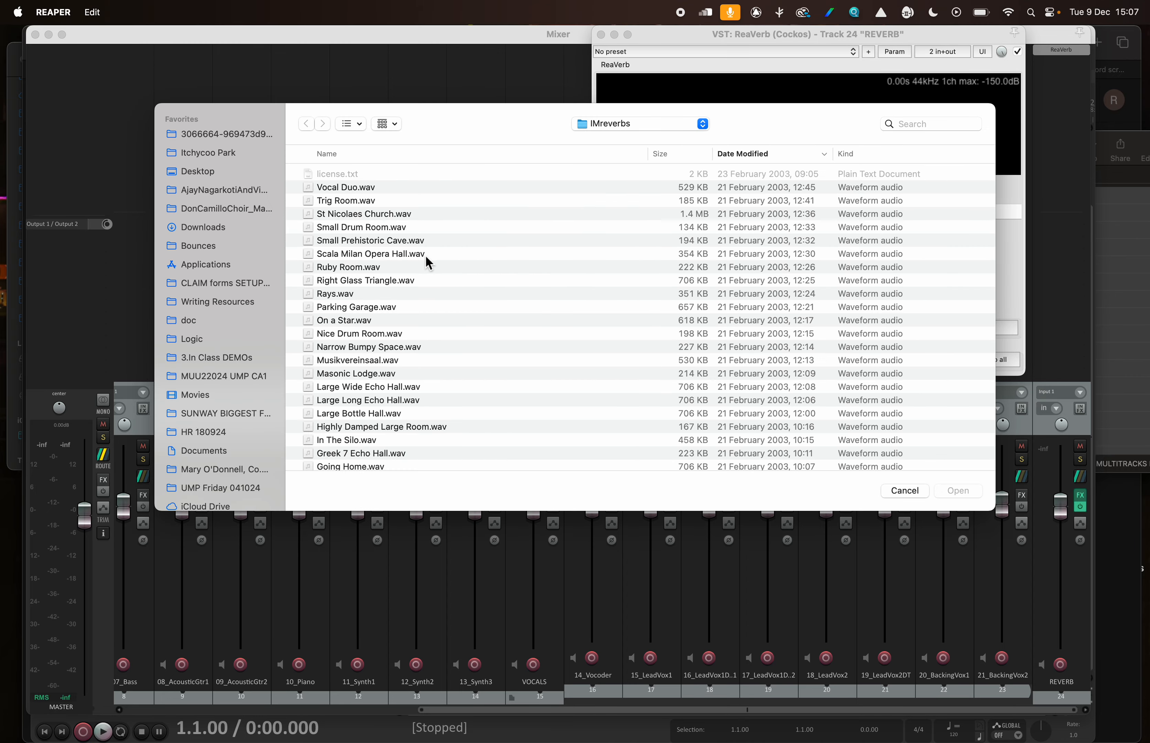
left_click(628, 124)
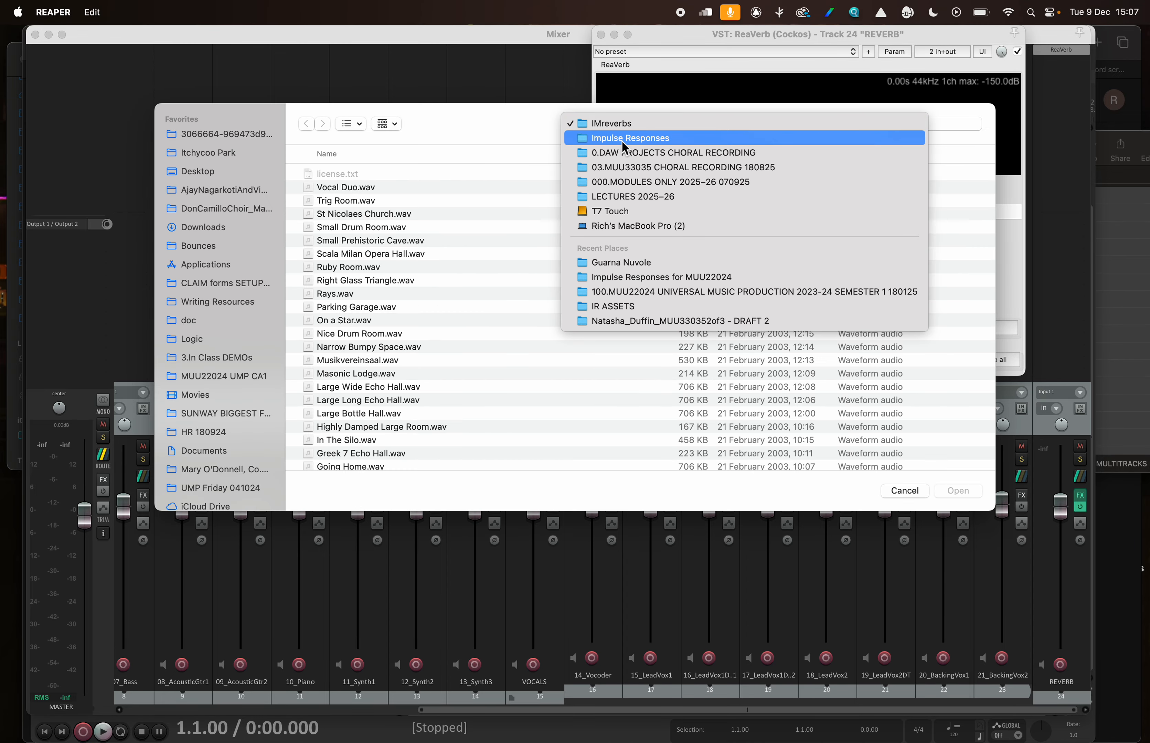
left_click(624, 139)
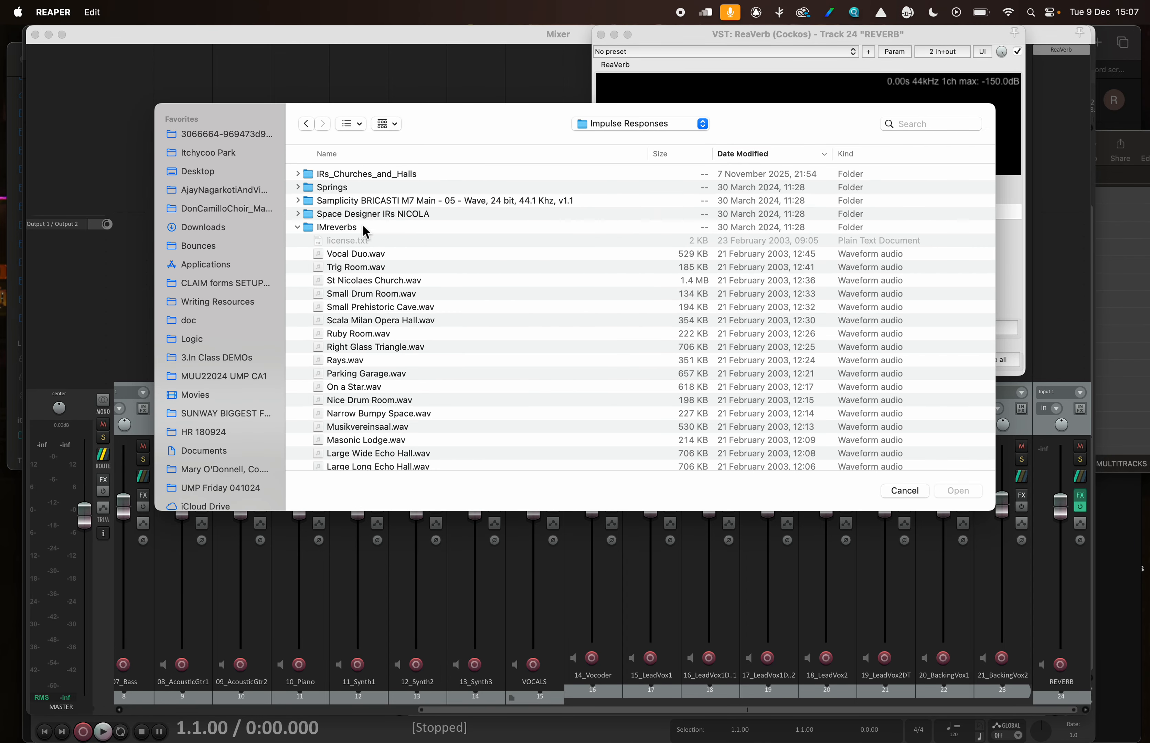
scroll(416, 315, "down", 2)
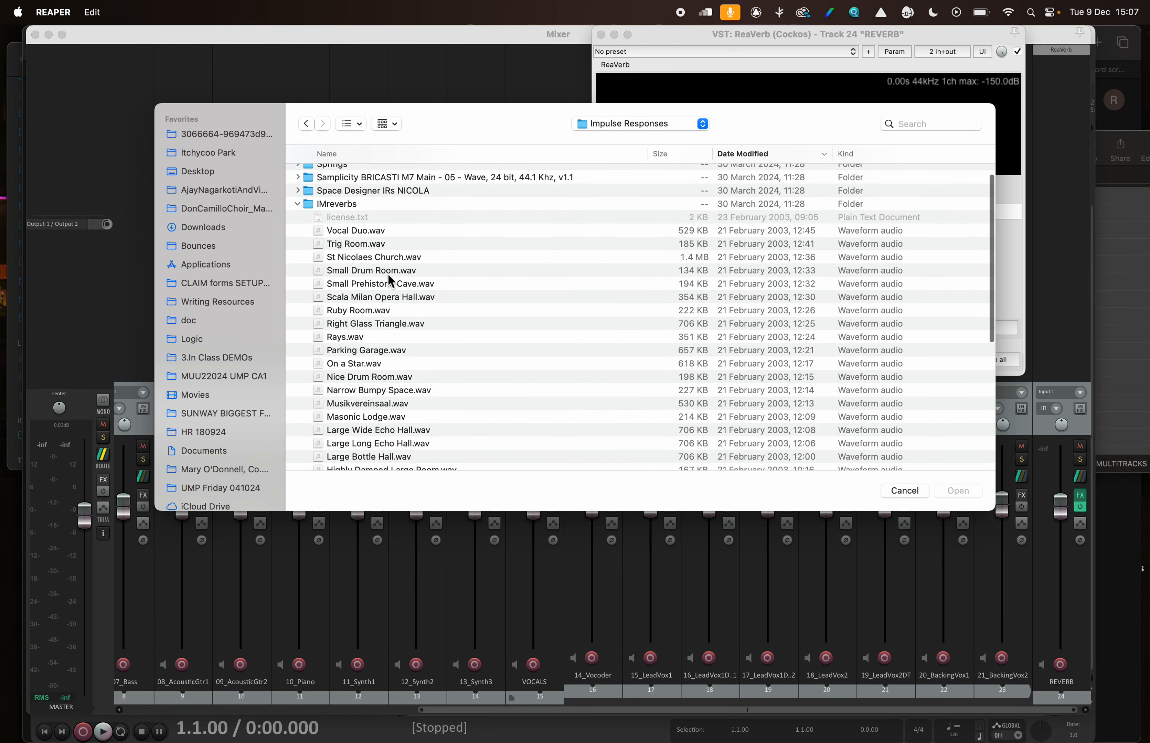
left_click(385, 286)
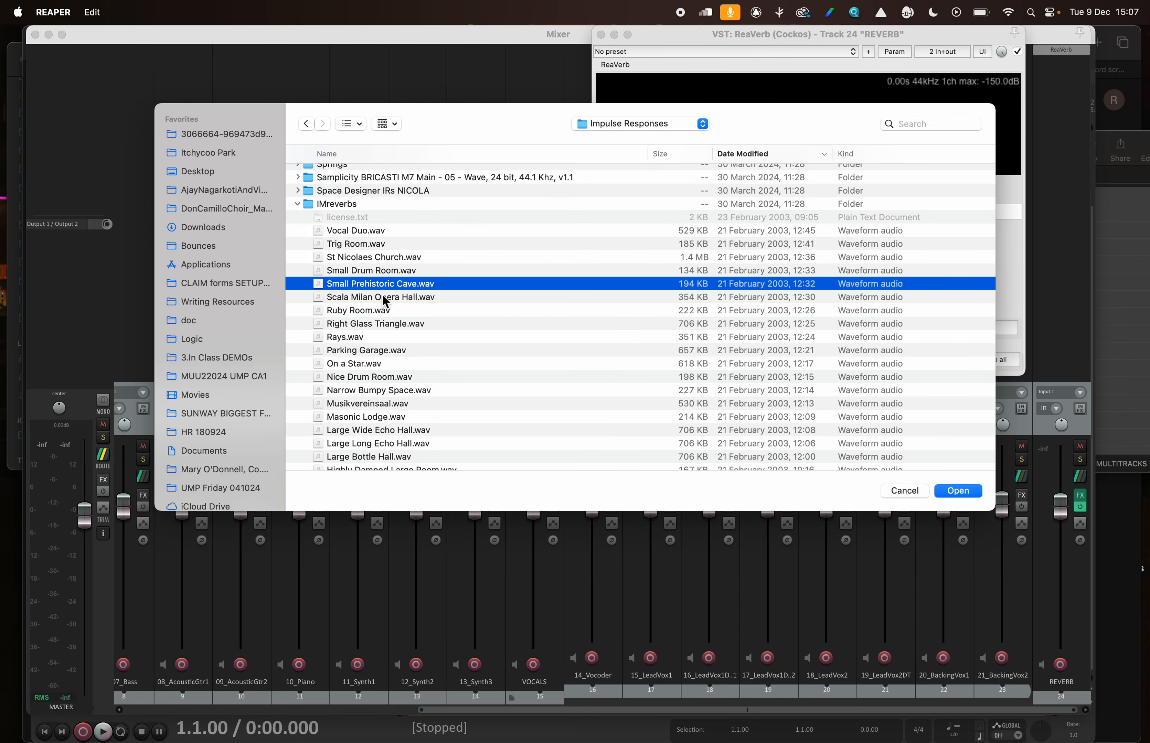
left_click(406, 301)
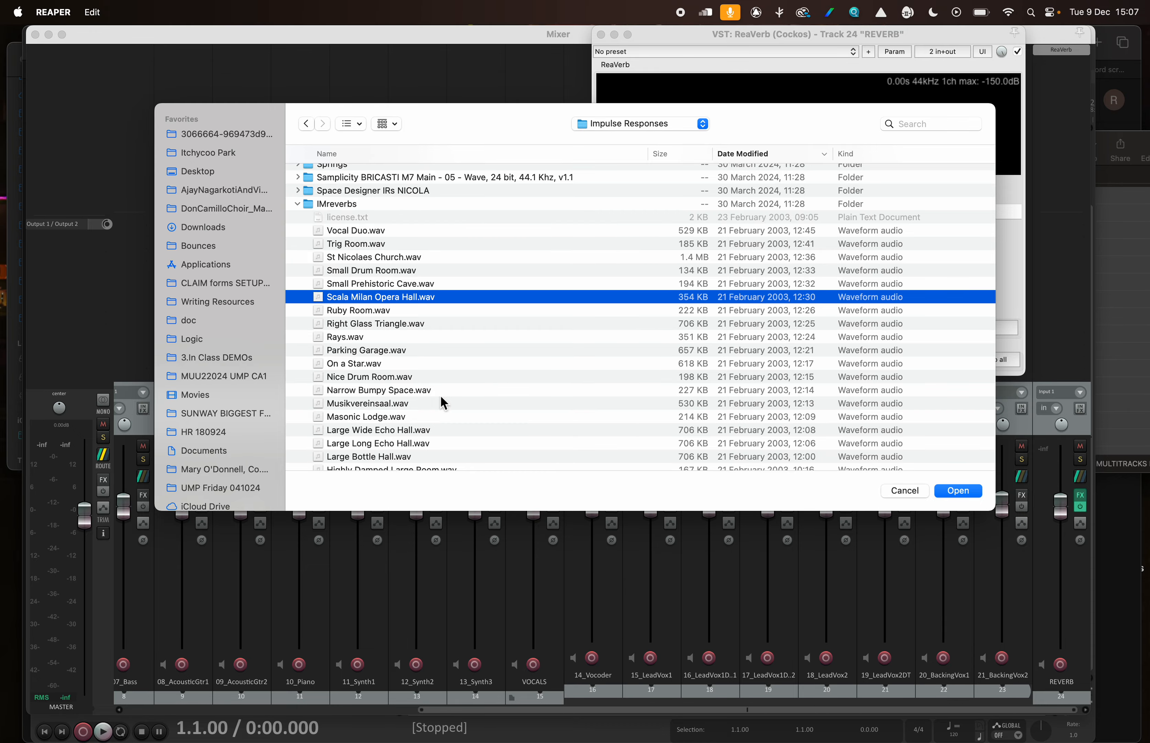
left_click(957, 491)
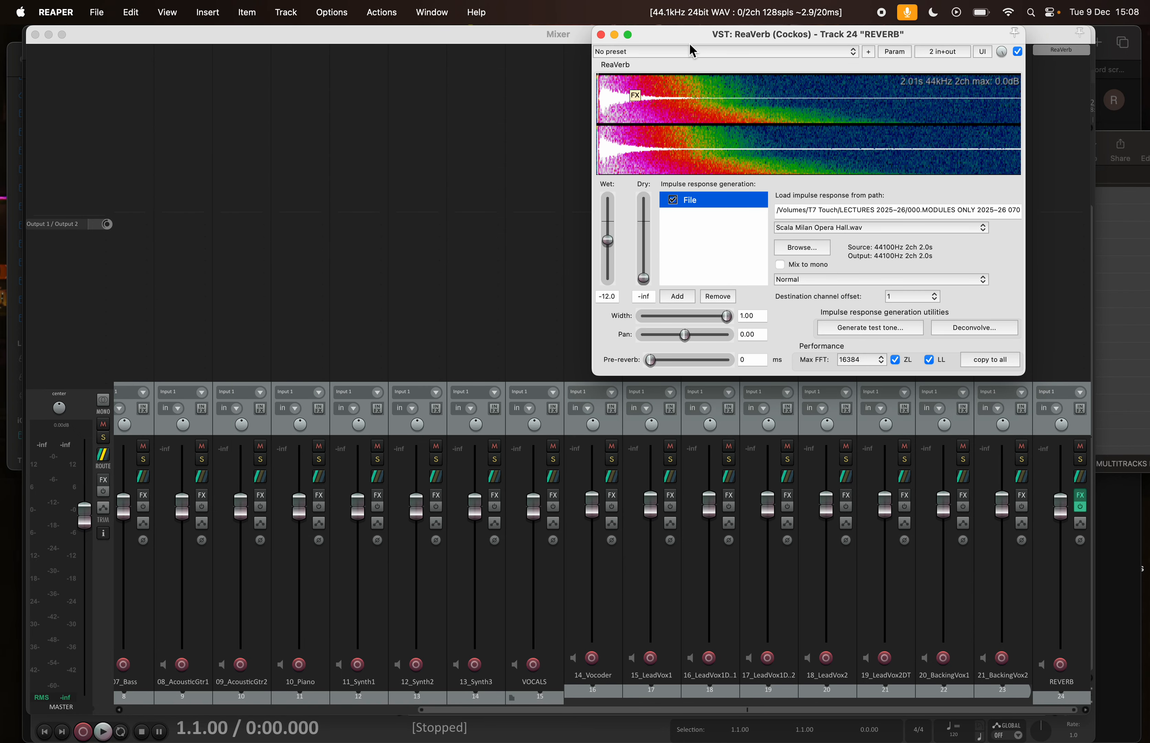
left_click_drag(691, 39, 574, 65)
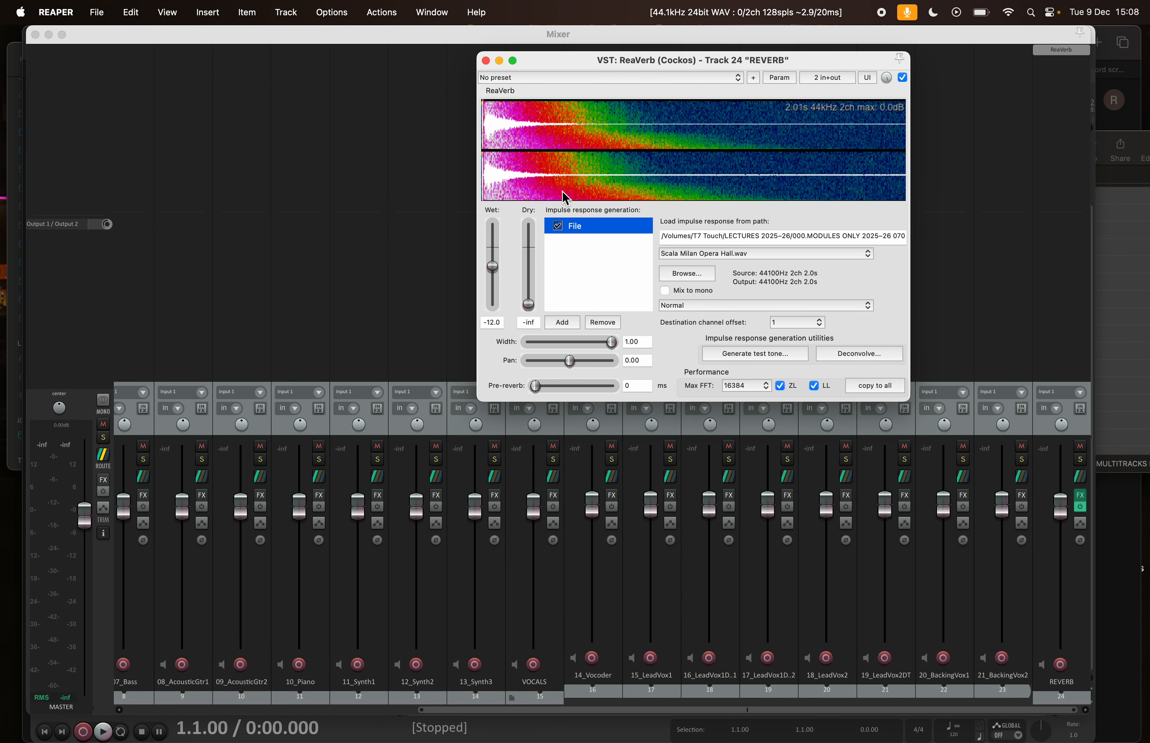
left_click(529, 314)
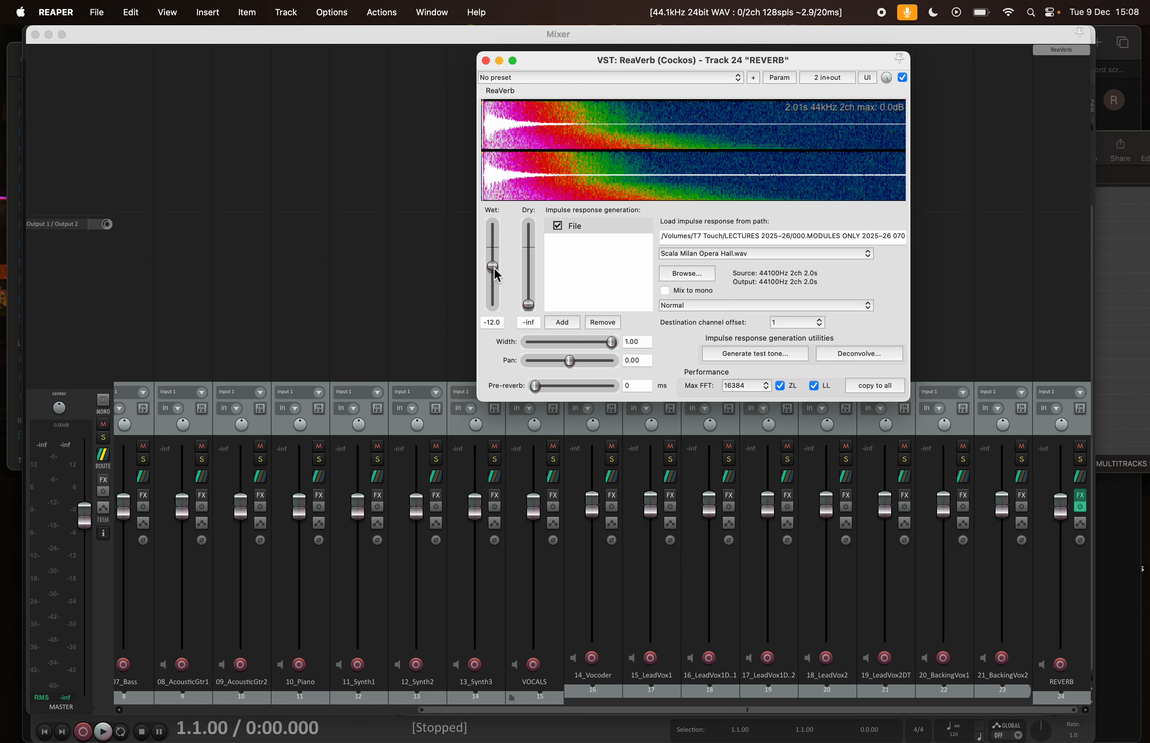
left_click(485, 61)
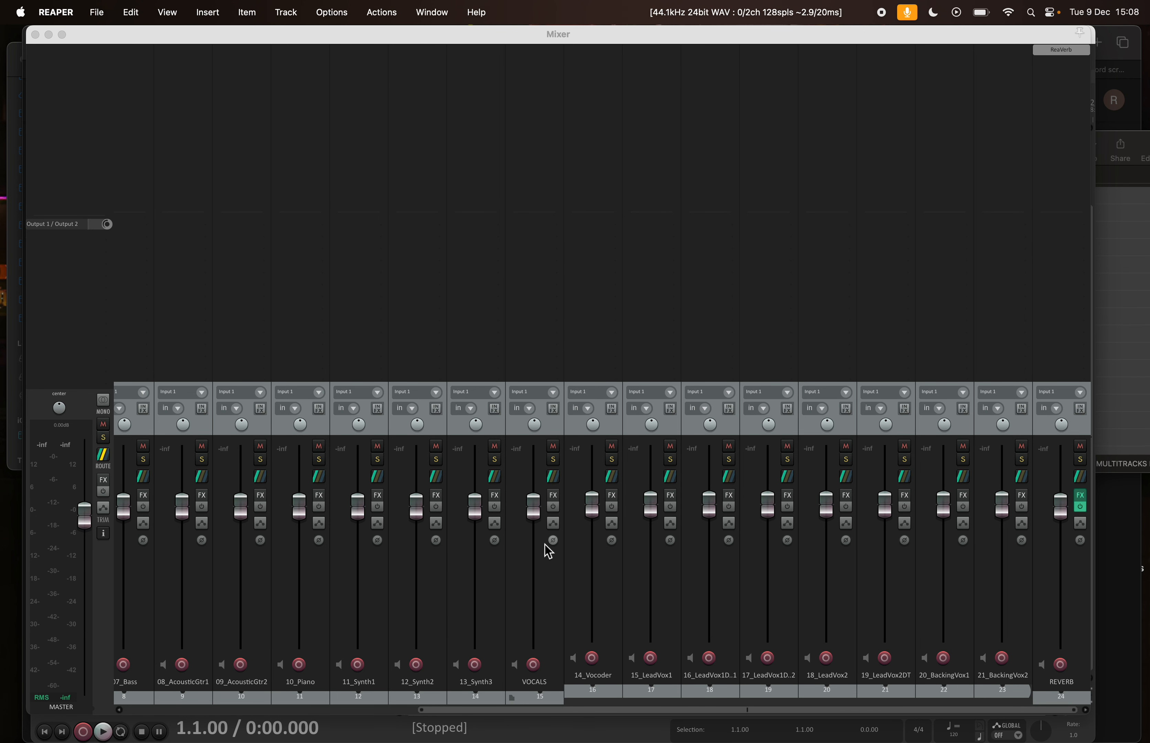
Add a send from the VOCALS folder track to the REVERB track and lower its level to about -32 dB
left_click(530, 701)
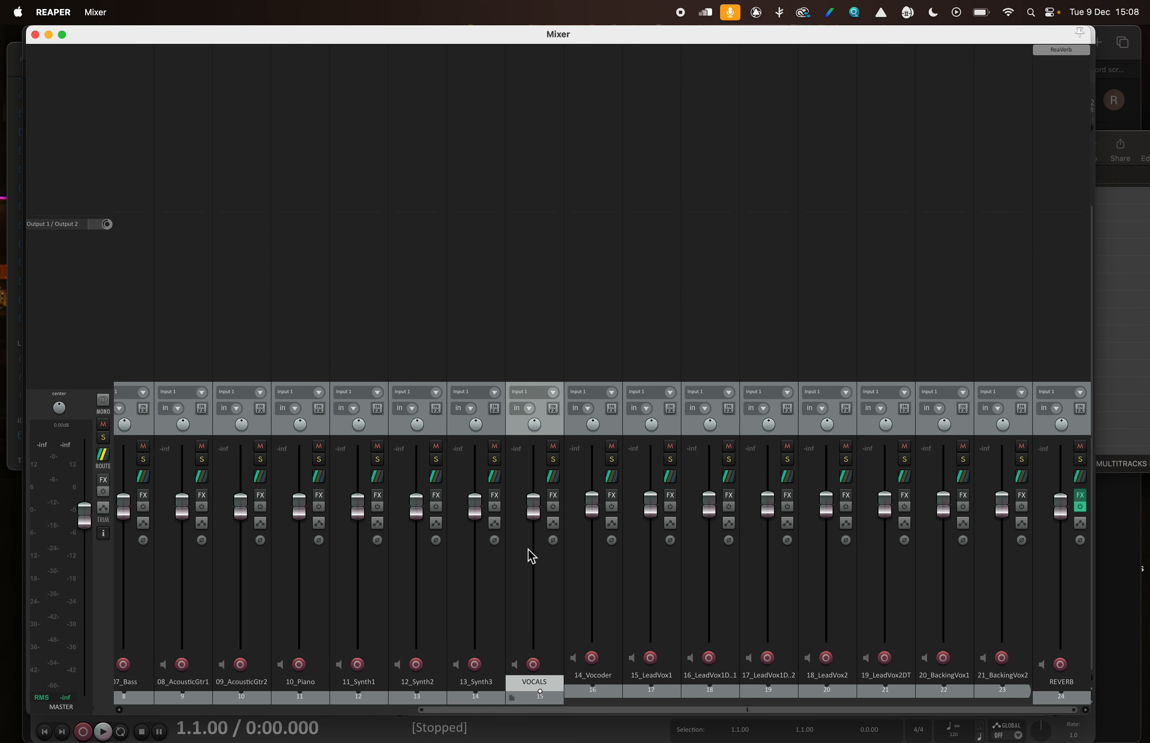
left_click(541, 235)
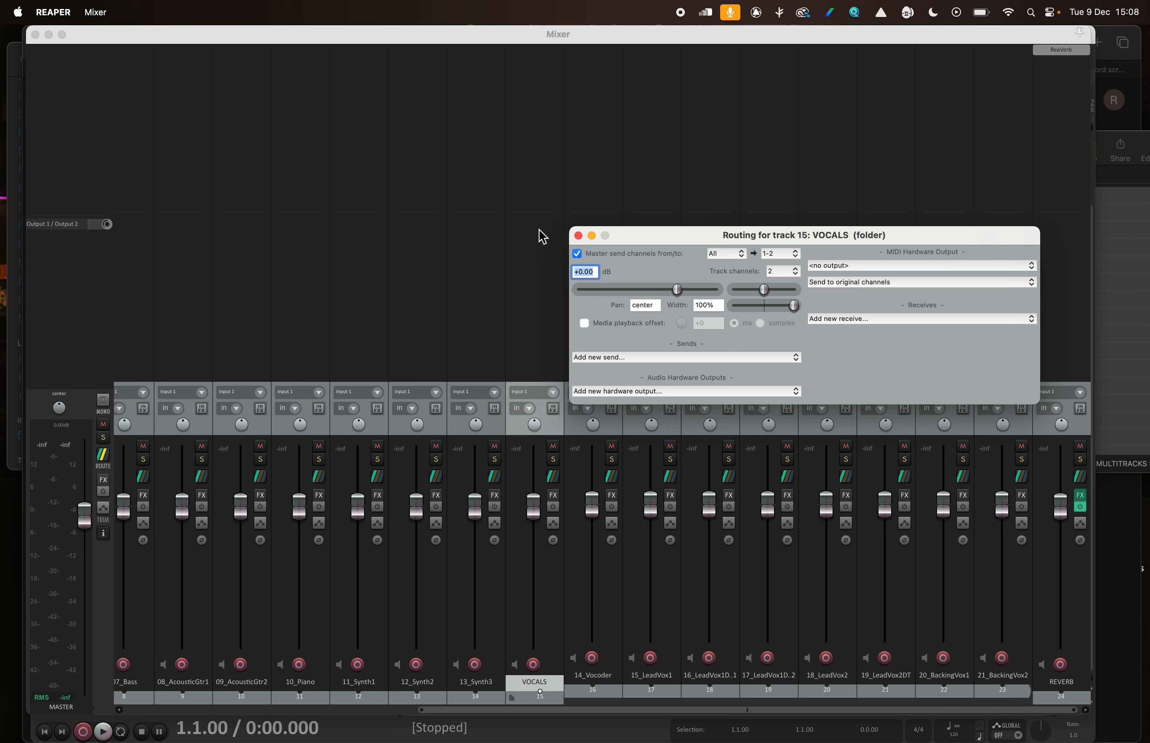
left_click(592, 358)
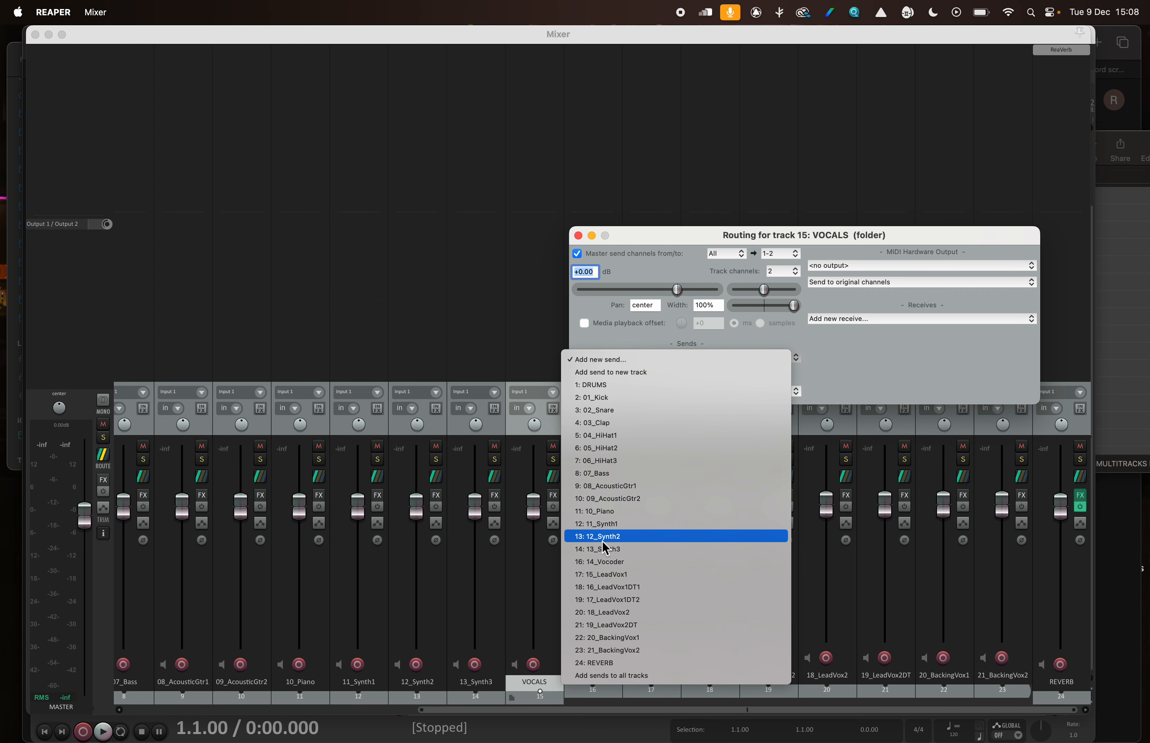
left_click(615, 663)
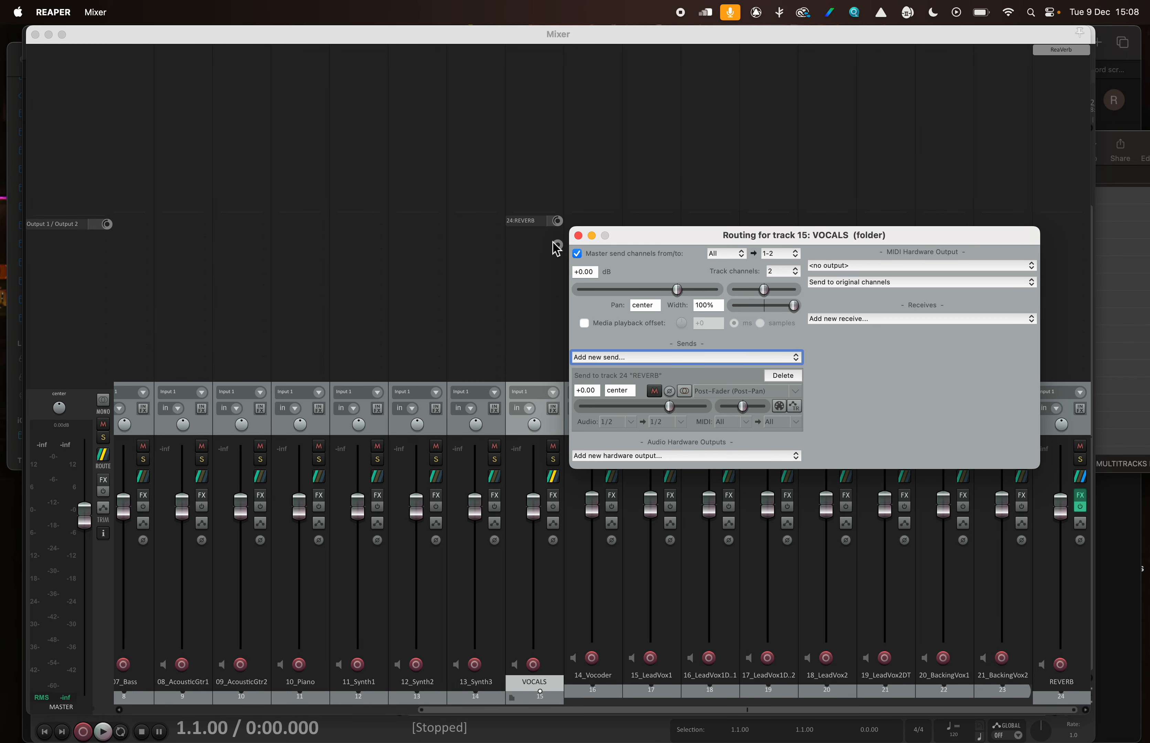
left_click_drag(560, 221, 560, 236)
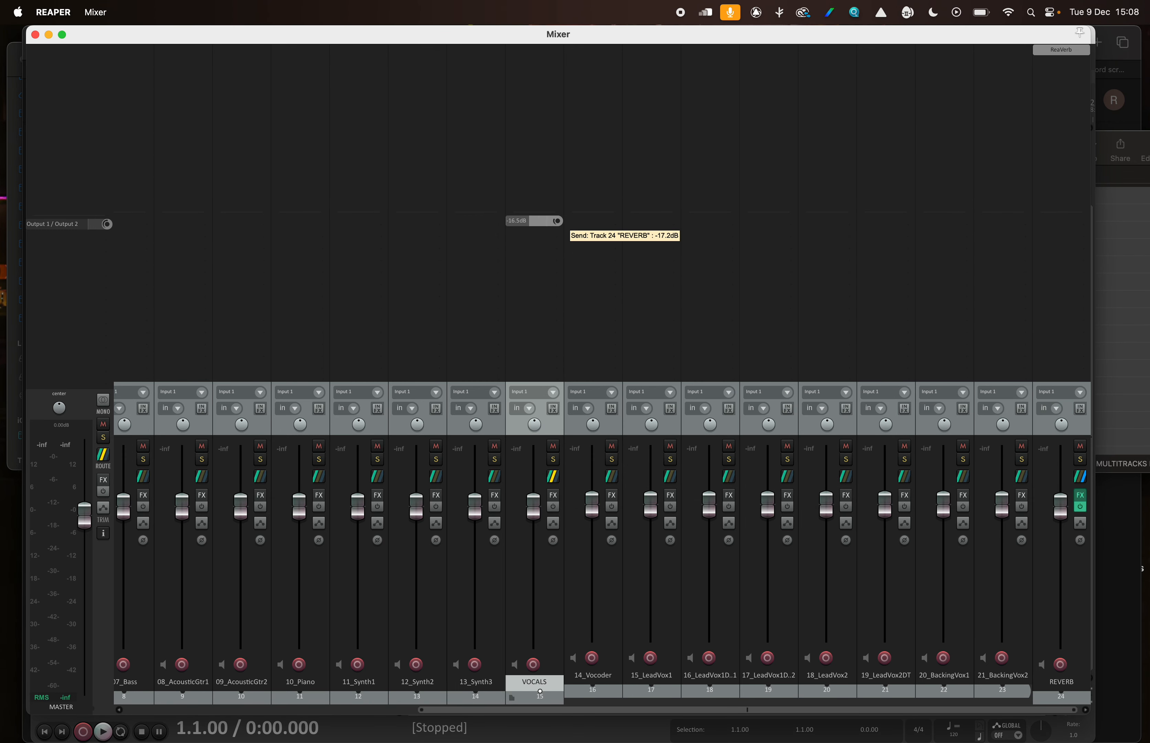
Play the song from bar 19, moving the mixer aside to reach the timeline, and adjust the VOCALS reverb send level by ear
key("space")
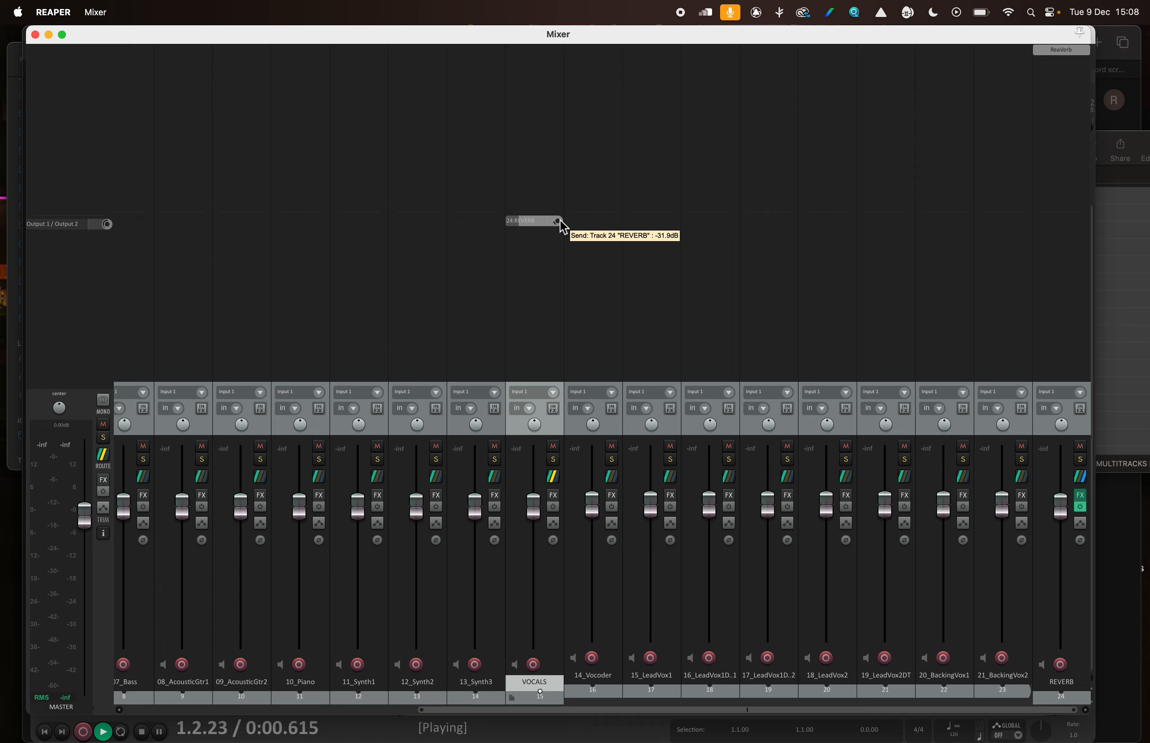
left_click_drag(494, 30, 483, 248)
left_click(447, 122)
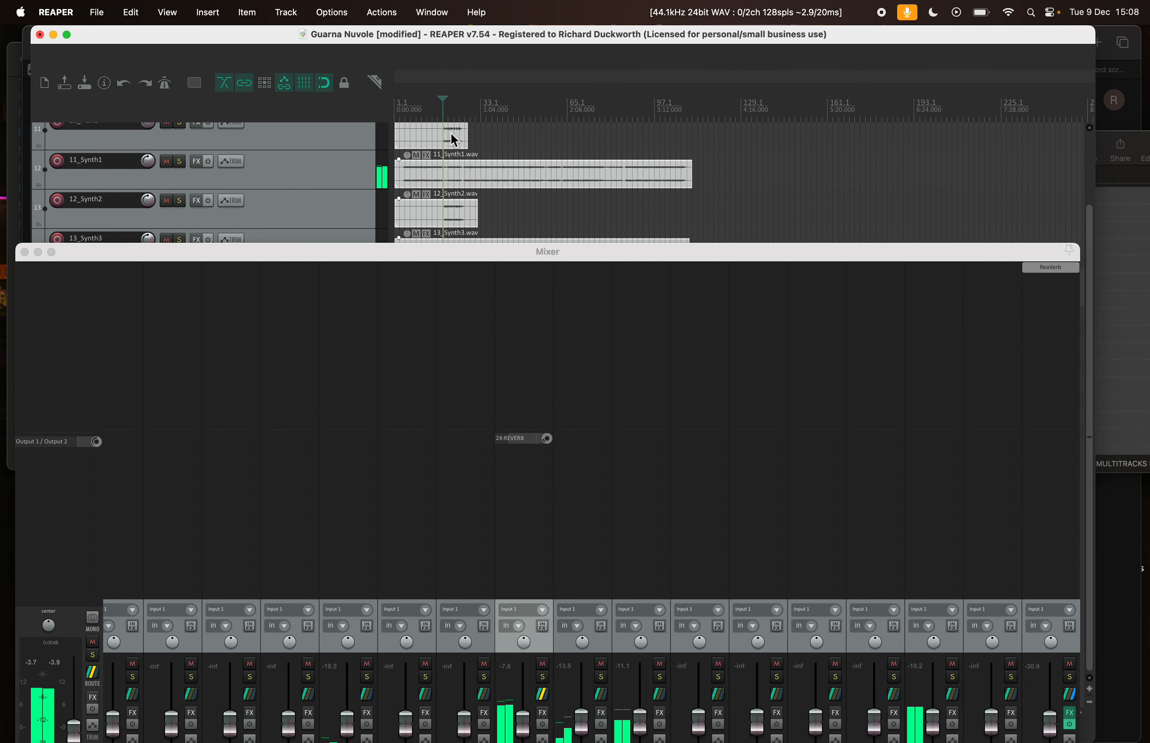
left_click_drag(565, 250, 577, 85)
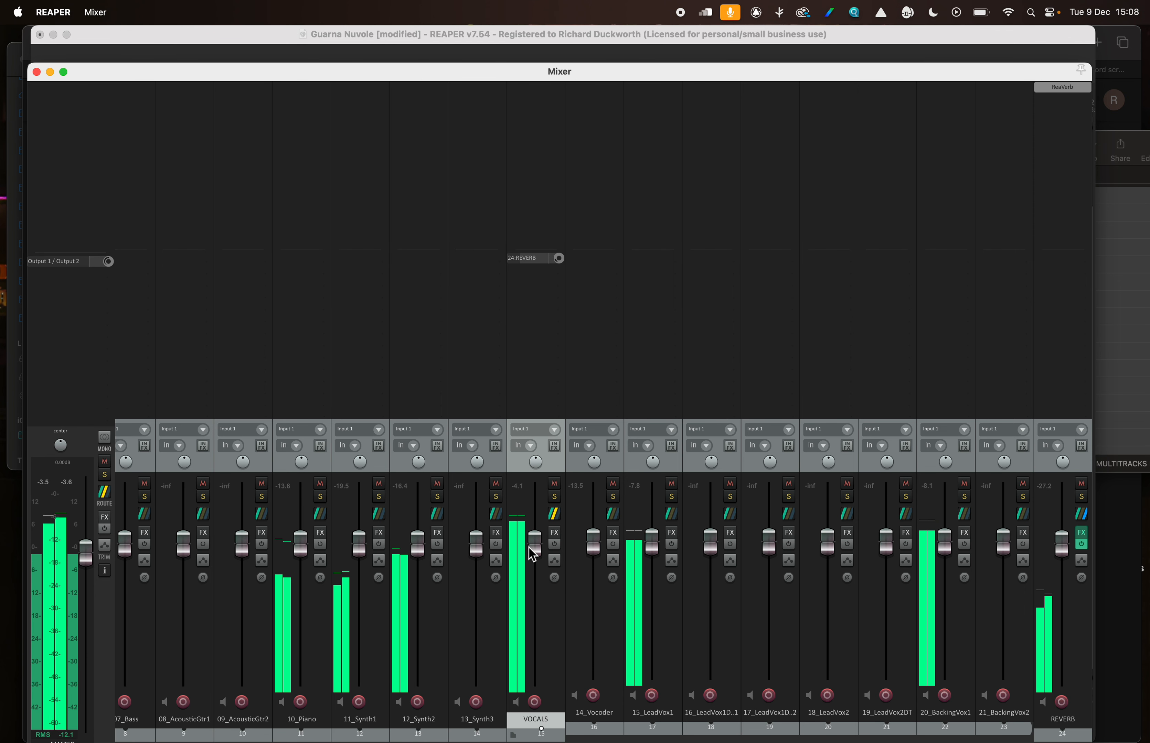
left_click_drag(561, 259, 560, 301)
Add a send from the DRUMS folder track to the REVERB track and turn its send level down
scroll(315, 271, "left", 1)
scroll(317, 279, "left", 10)
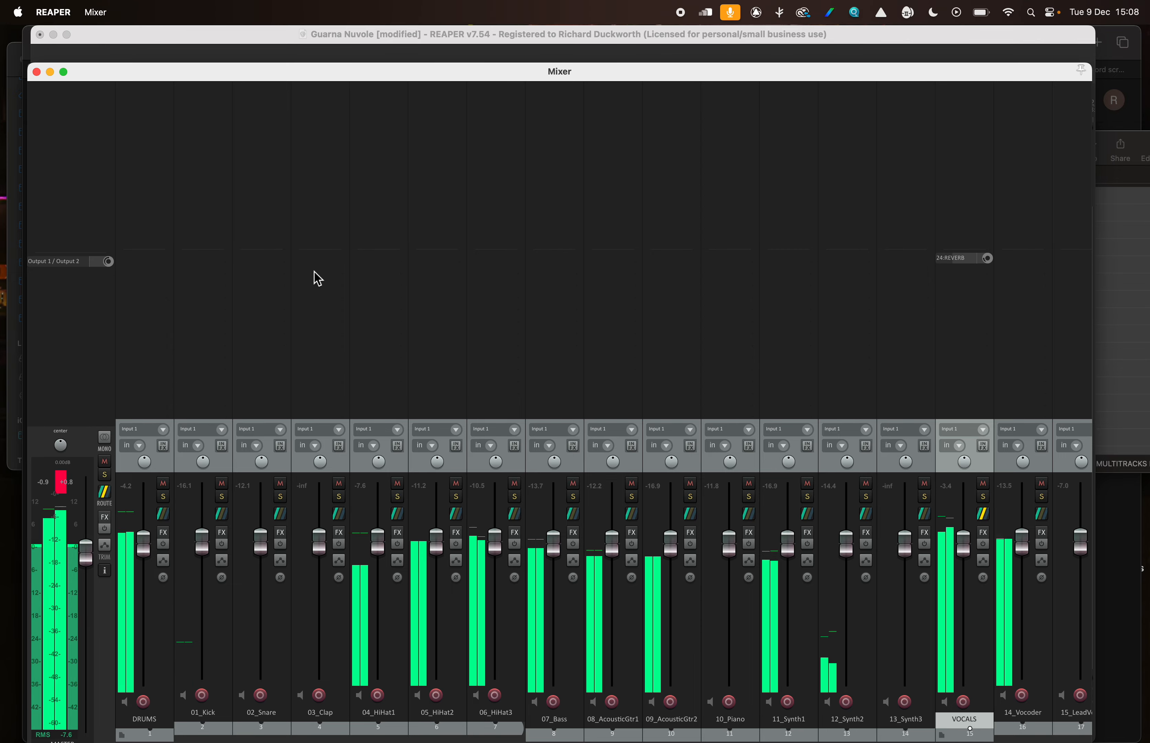
left_click(149, 271)
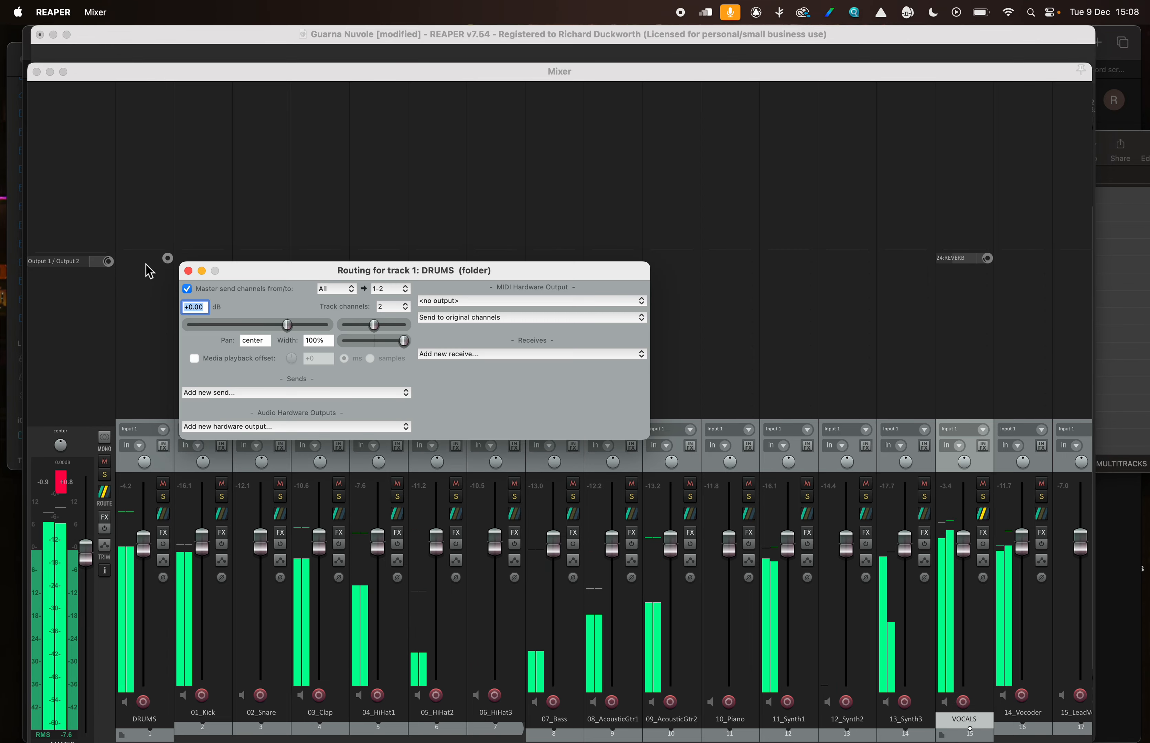
left_click(216, 394)
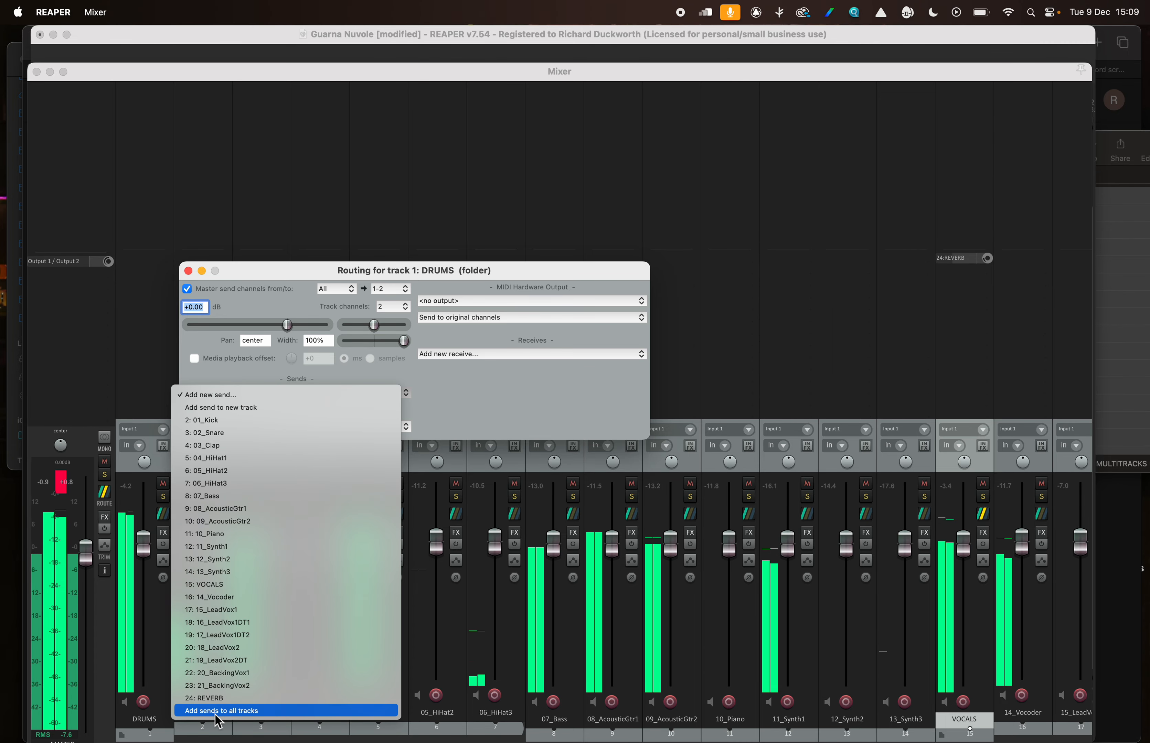
left_click(217, 699)
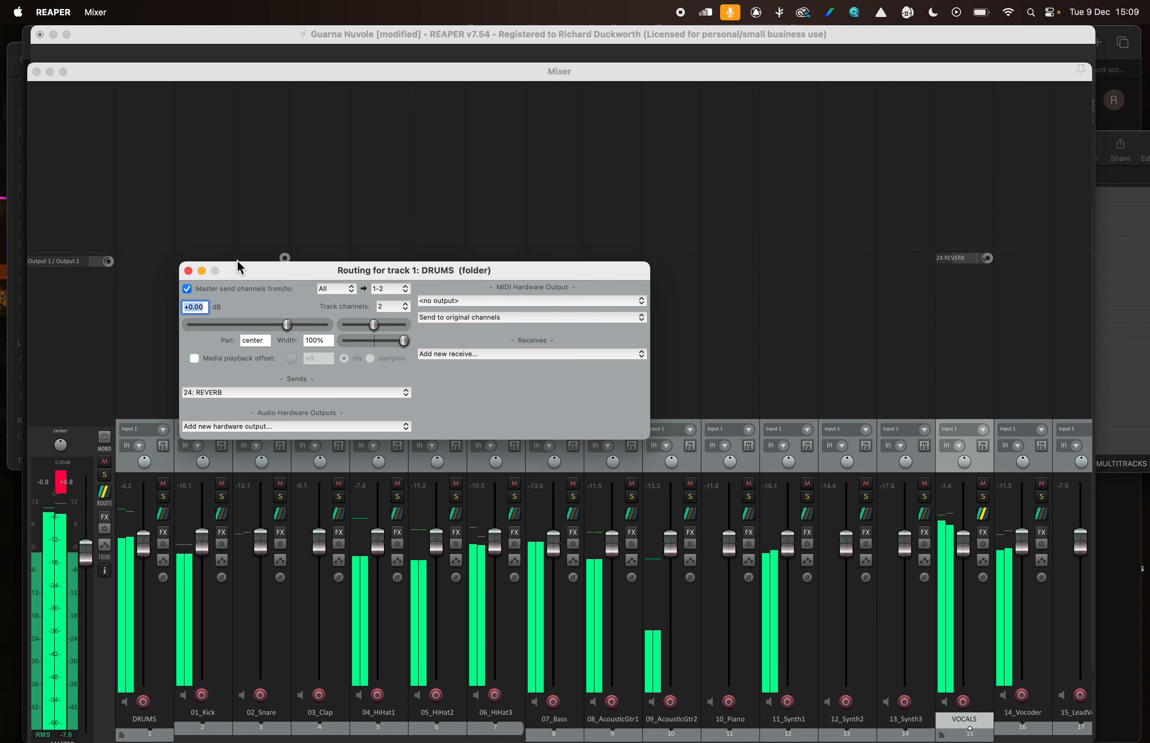
left_click(188, 270)
mouse_move(169, 259)
left_mouse_down()
mouse_move(169, 296)
mouse_move(169, 280)
left_mouse_up()
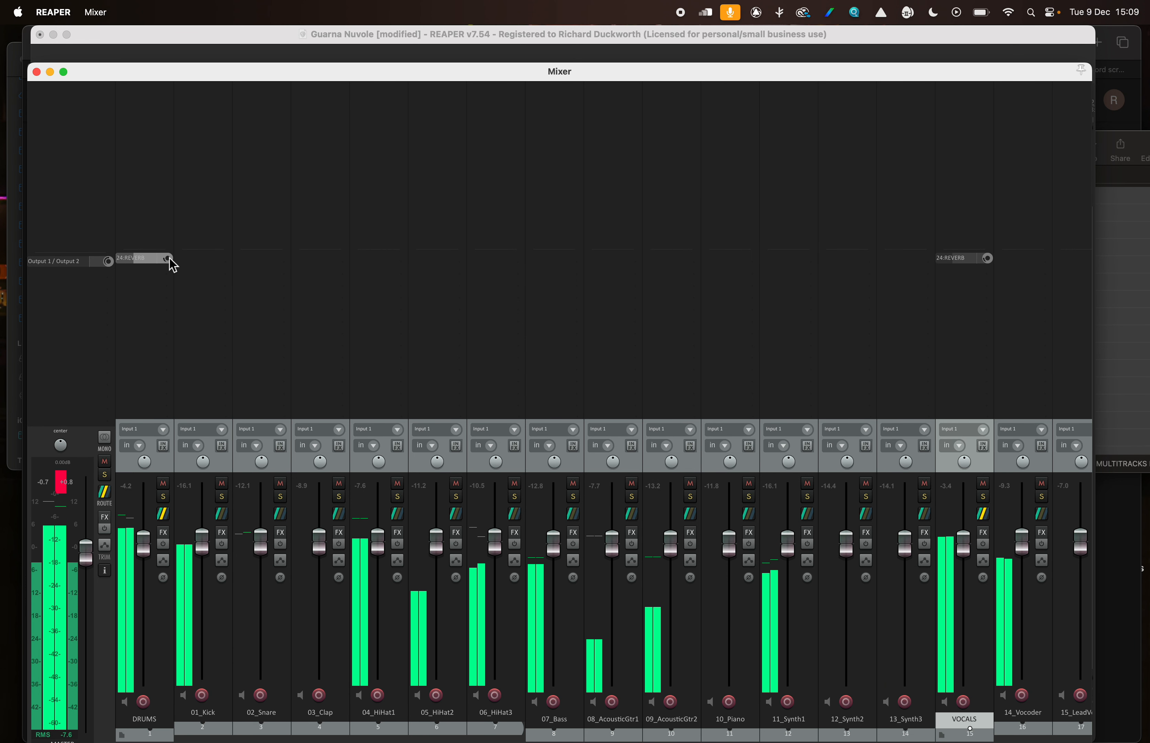
Close the mixer, stop playback and reposition the main project window
left_click(36, 71)
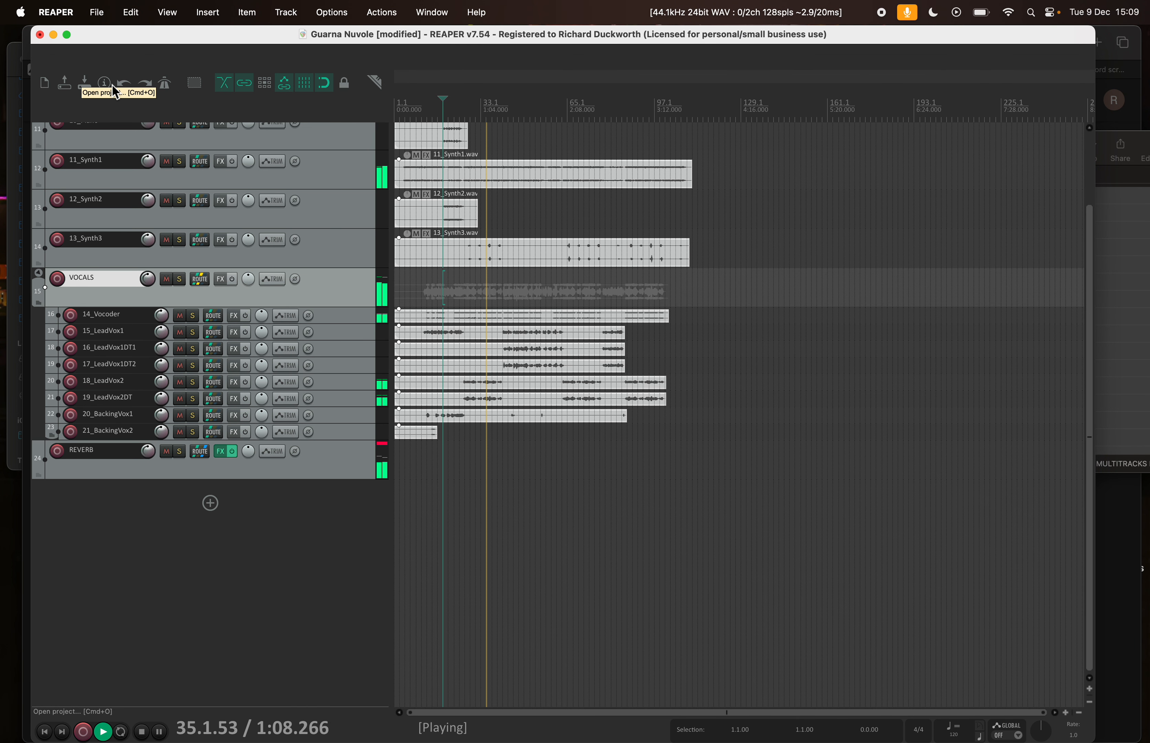
key("space")
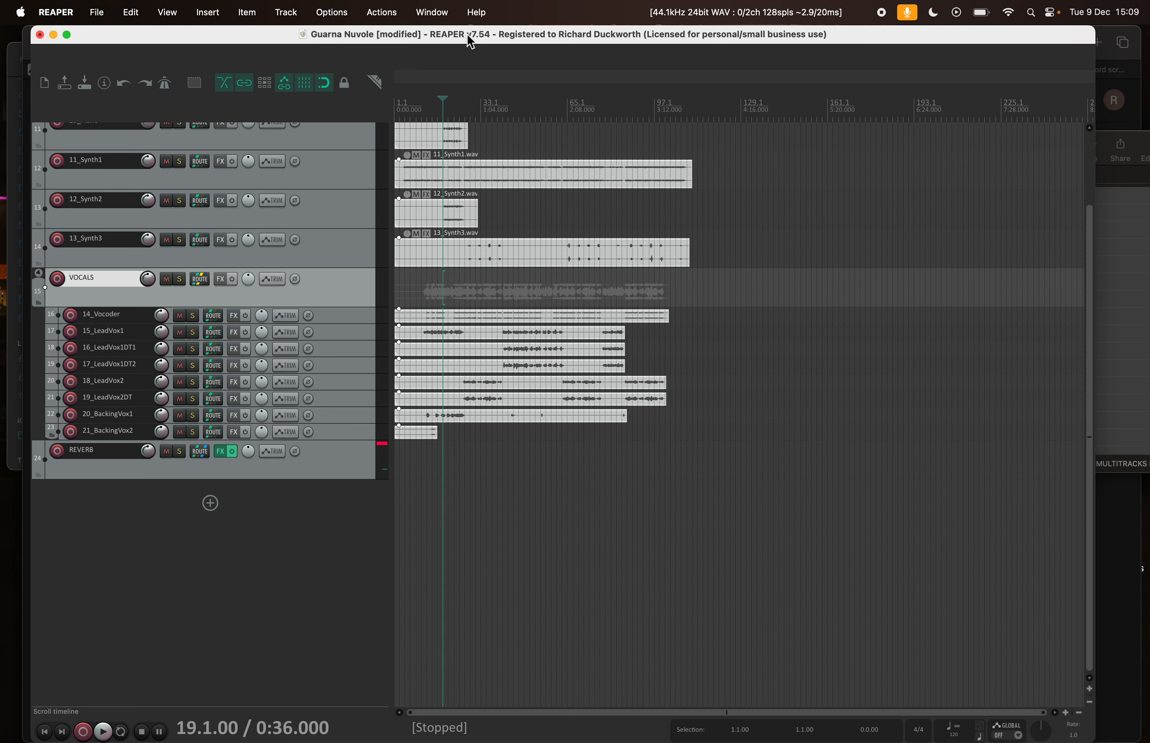
left_click_drag(470, 36, 484, 35)
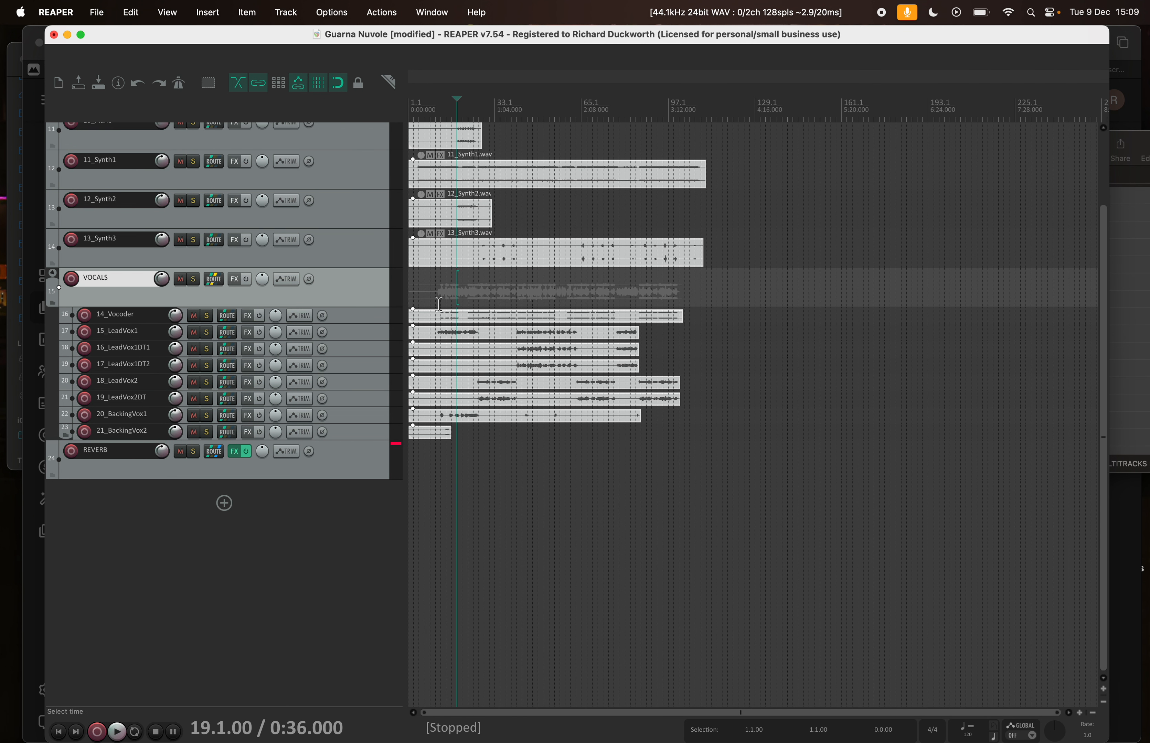
left_click_drag(385, 42, 382, 32)
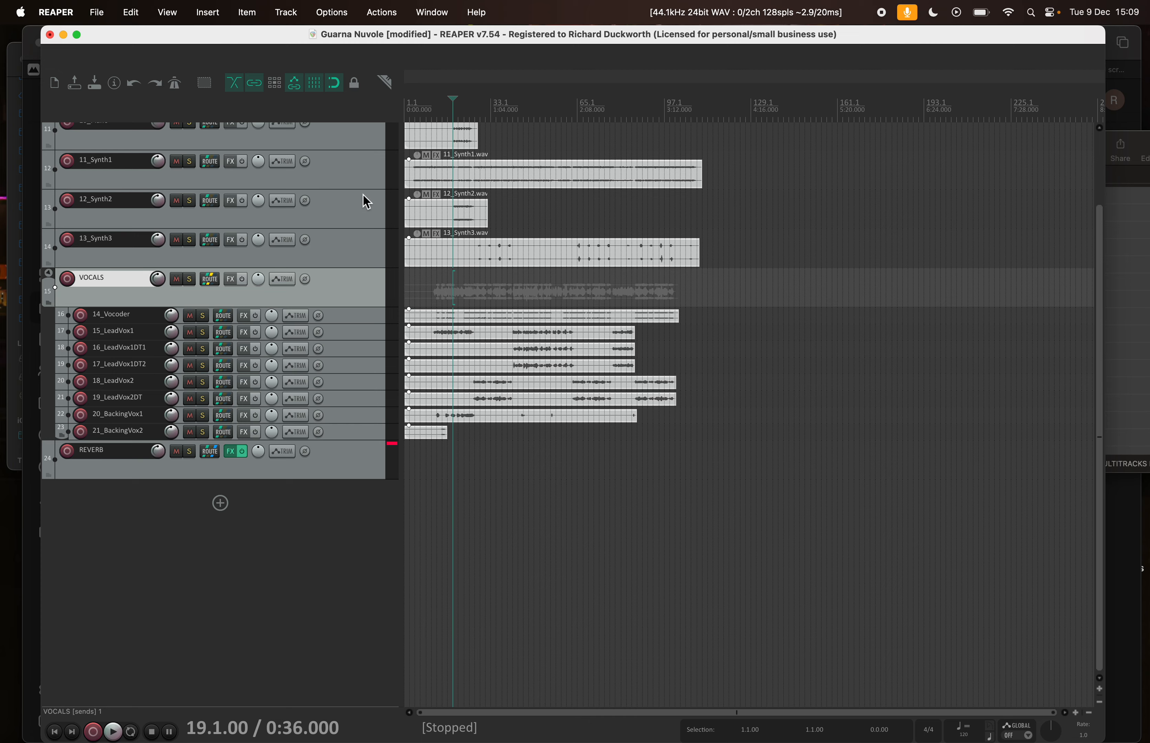
Start saving a copy of the project and name a new folder inside Guarna_Nuvole REAPER as Final Project Folder
left_click(98, 16)
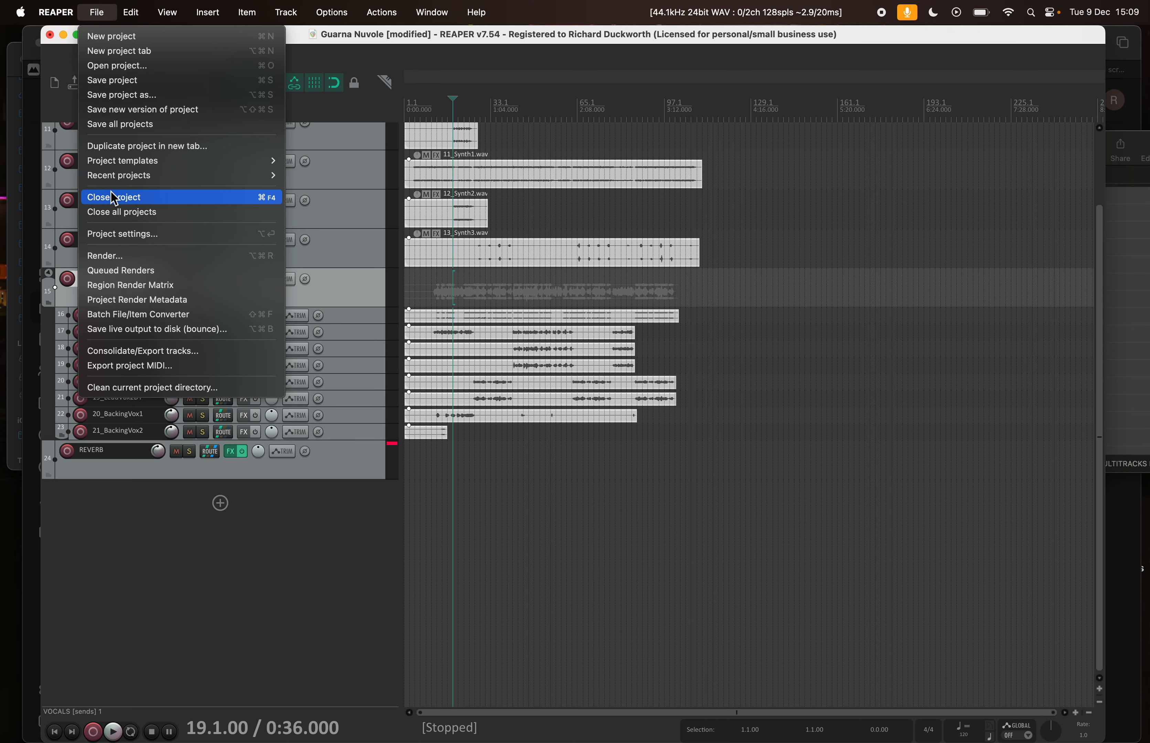
left_click(121, 95)
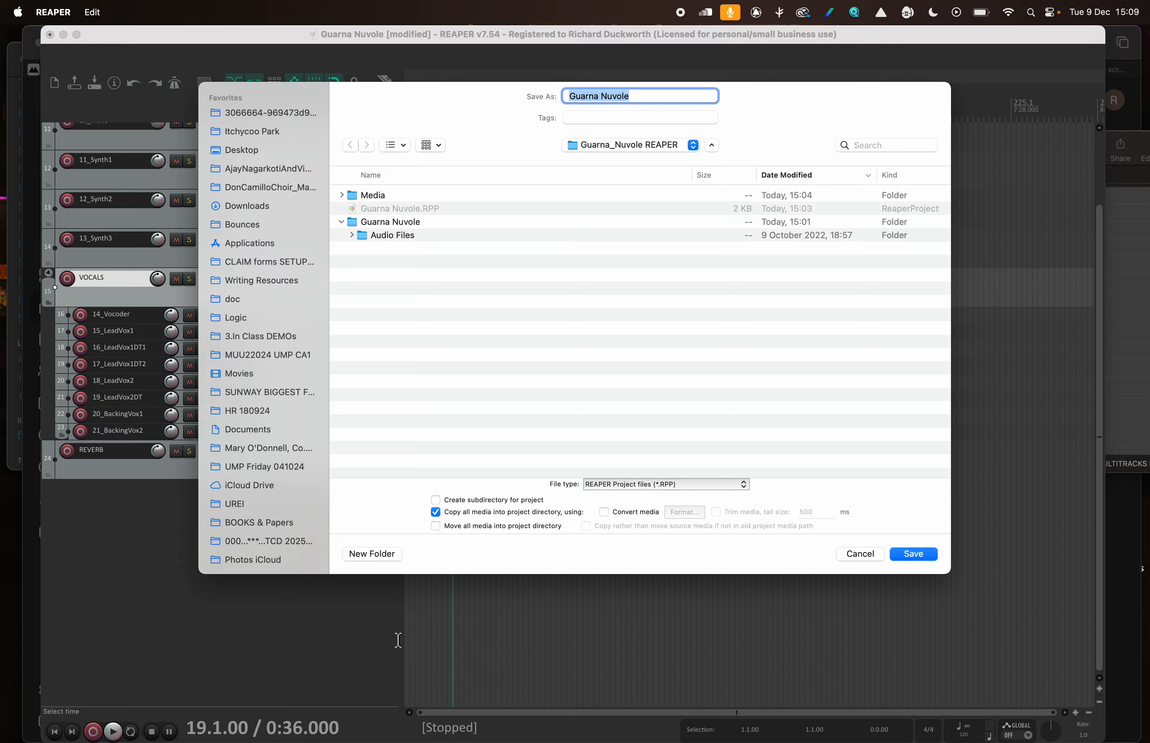
left_click(380, 556)
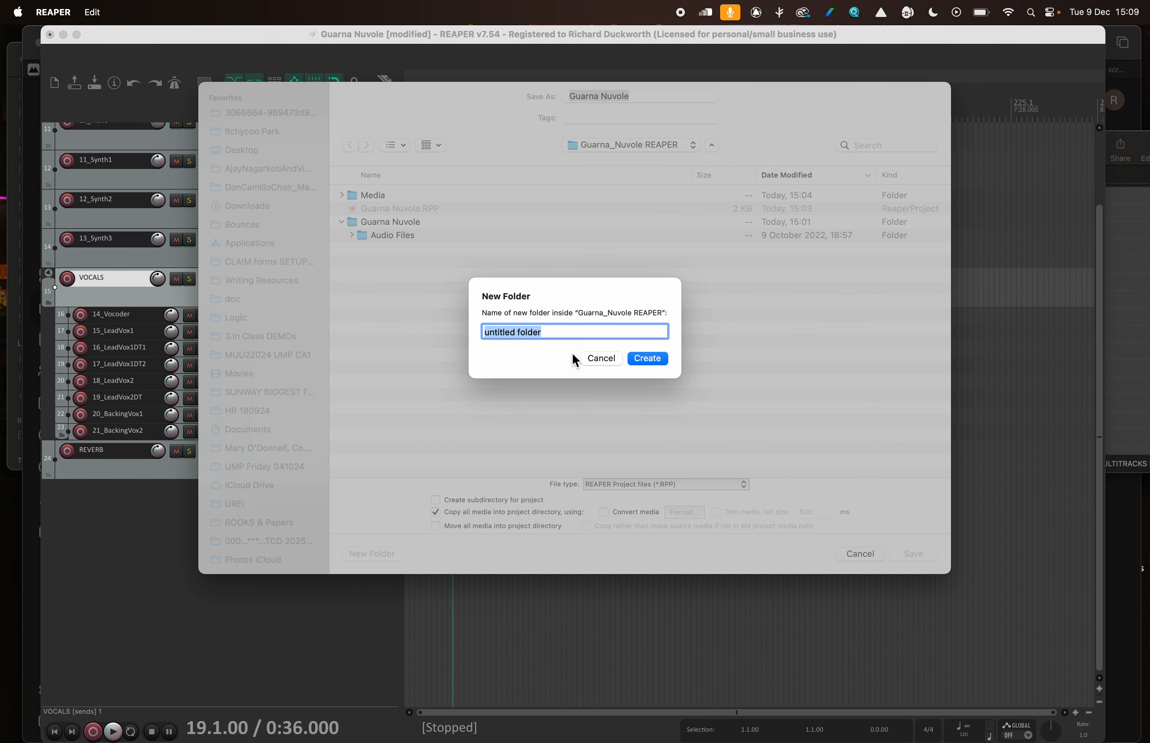
type("Final Proejct Folder")
Put the person's full name before the folder name, correct the spelling of Project, and save the project there with all media copied
key("Left")
key("Left")
key("Left")
key("Left")
key("Left")
key("Left")
key("Left")
key("Left")
key("Left")
key("Left")
key("Left")
key("Left")
key("Left")
key("Left")
key("Left")
key("Left")
key("Left")
key("Left")
key("Left")
key("Left")
type("J")
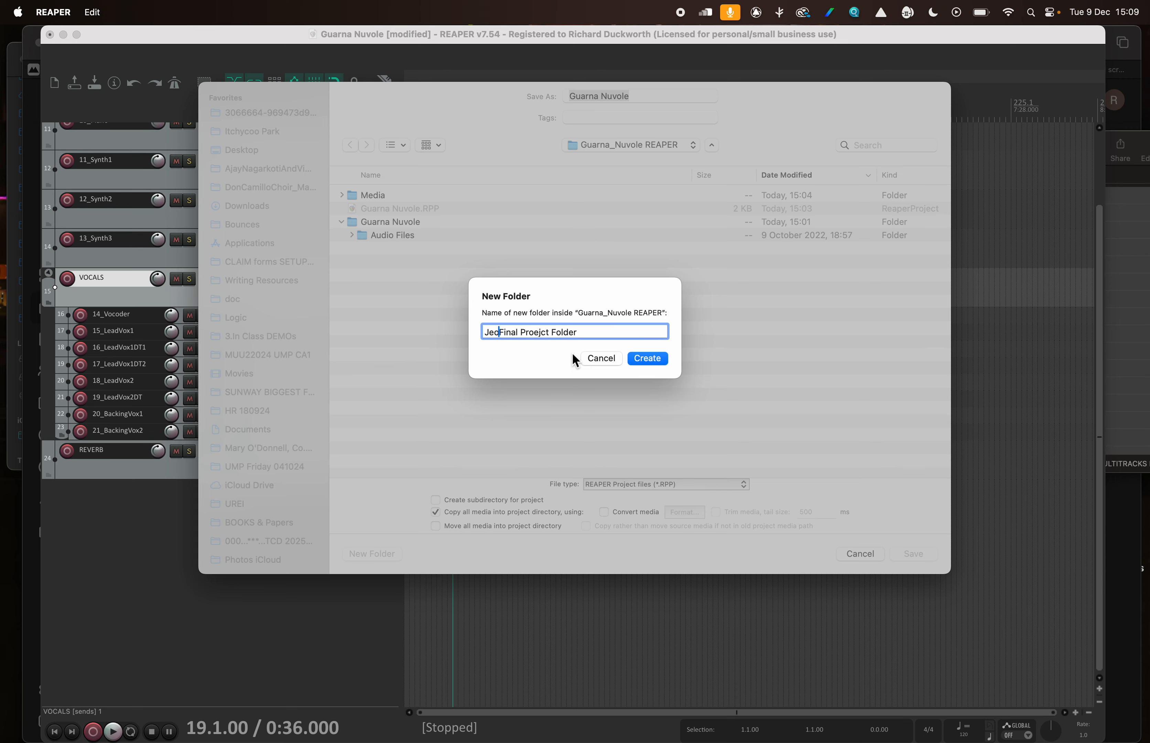
type("oe Soap")
left_click(564, 333)
key("BackSpace")
left_click(648, 358)
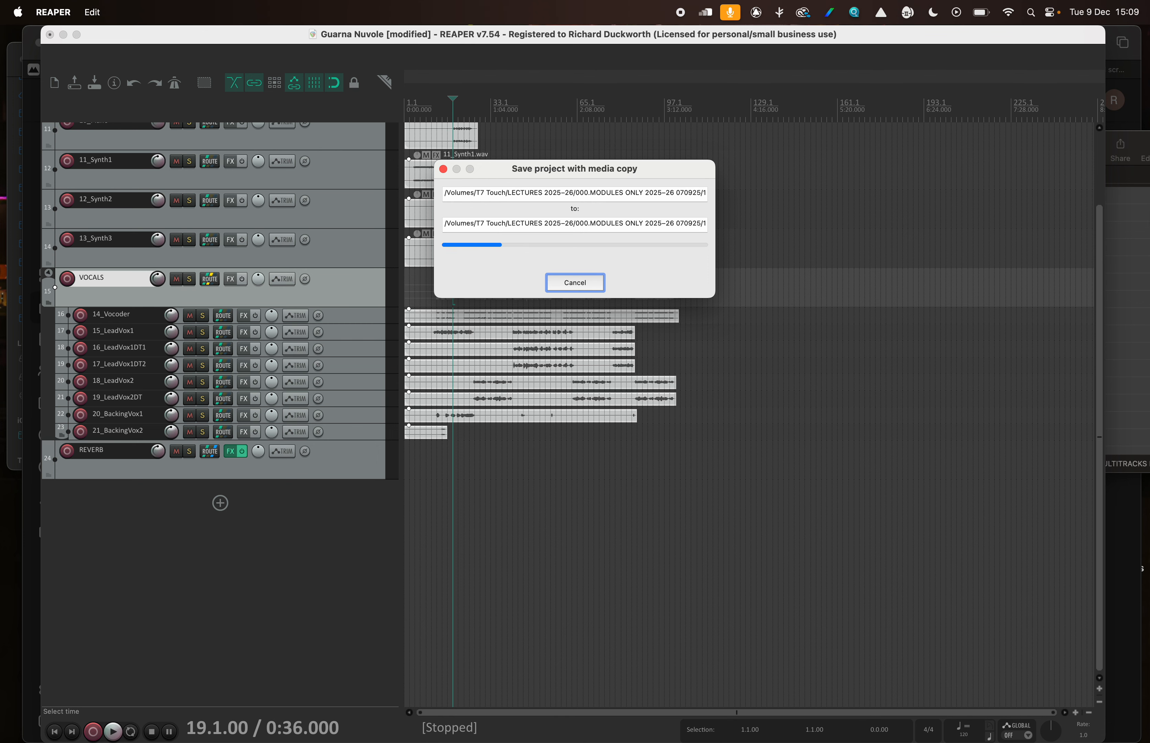
Switch to Finder and open the new final project folder inside Guarna_Nuvole REAPER, down to its Media folder
left_click(1132, 45)
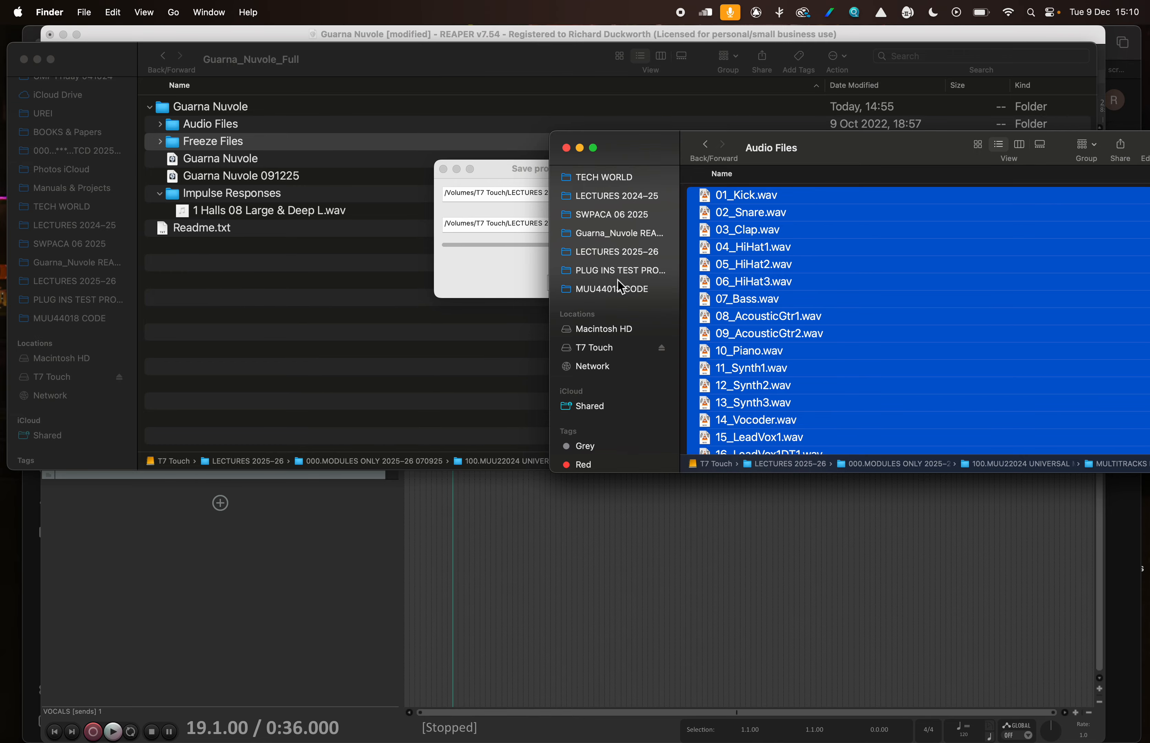
left_click_drag(629, 150, 213, 109)
left_click(192, 194)
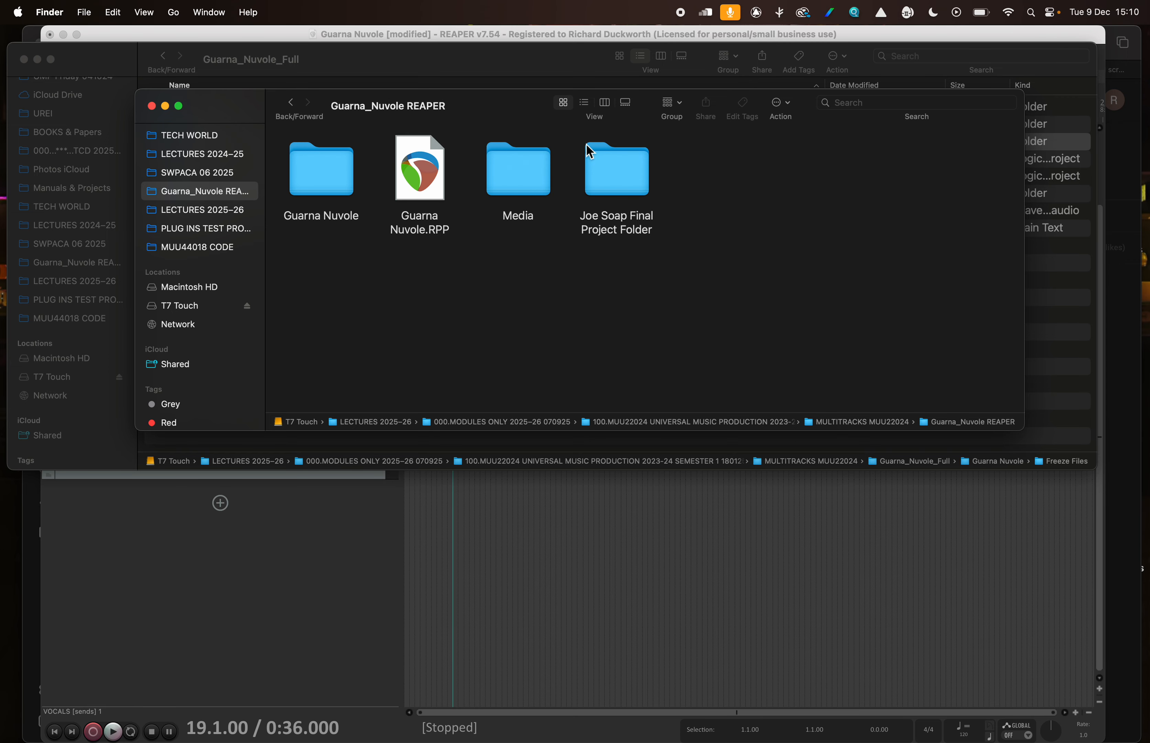
double_click(625, 181)
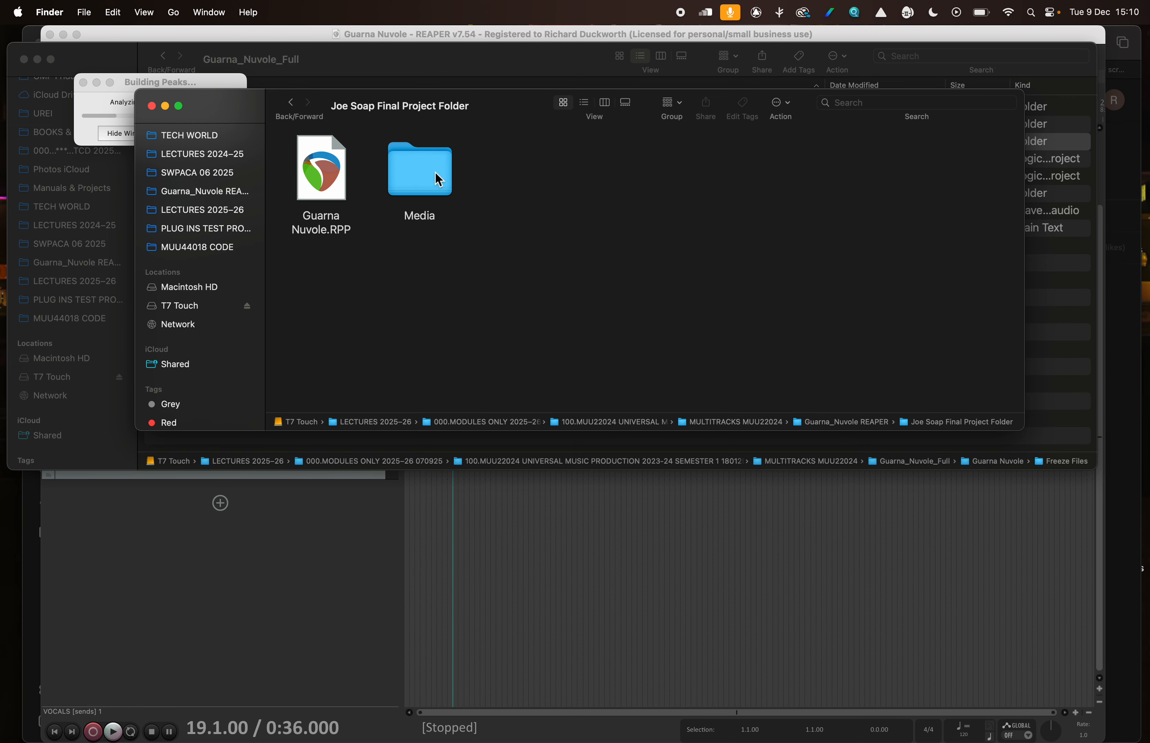
double_click(428, 184)
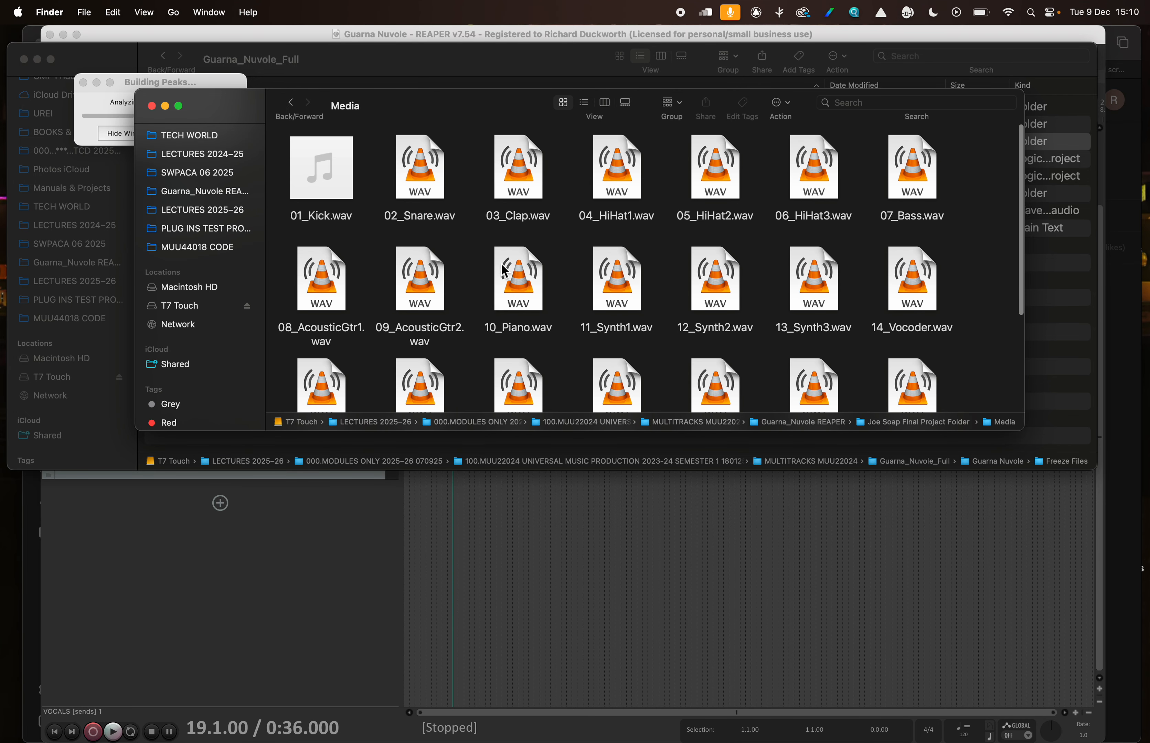
List the Media folder's contents and check the impulses subfolder for Scala Milan Opera Hall.wav
left_click(583, 103)
scroll(563, 261, "down", 5)
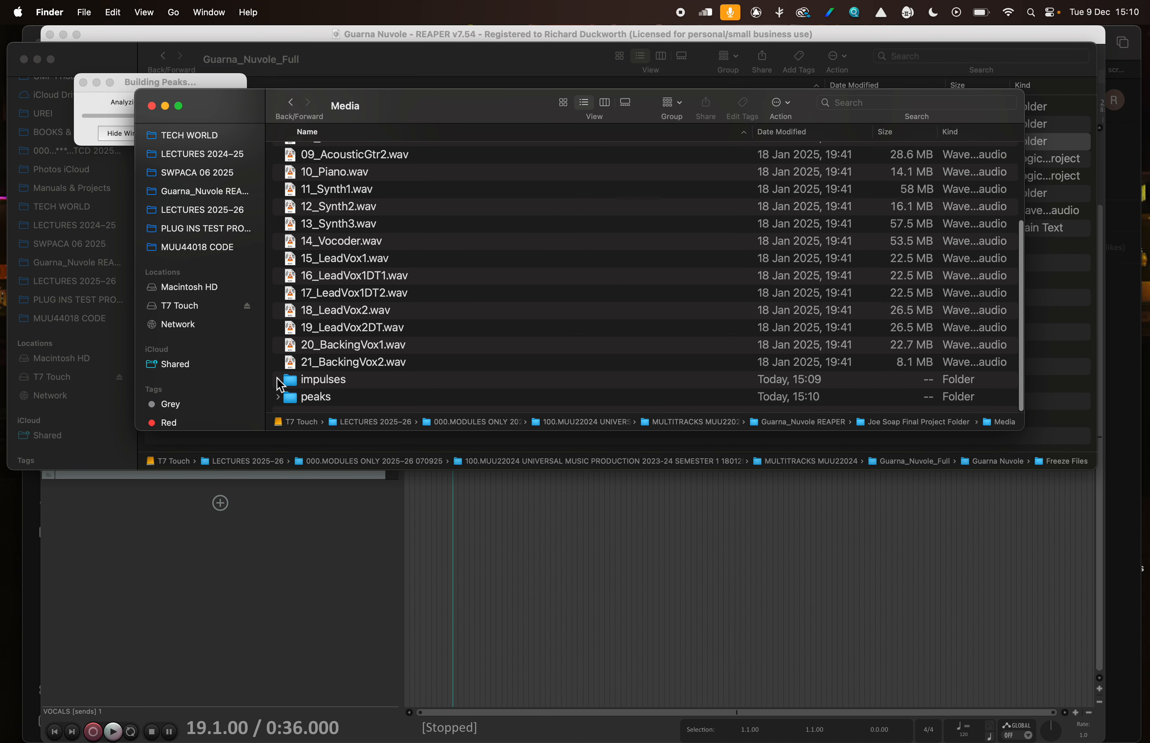
left_click(277, 380)
left_click(387, 381)
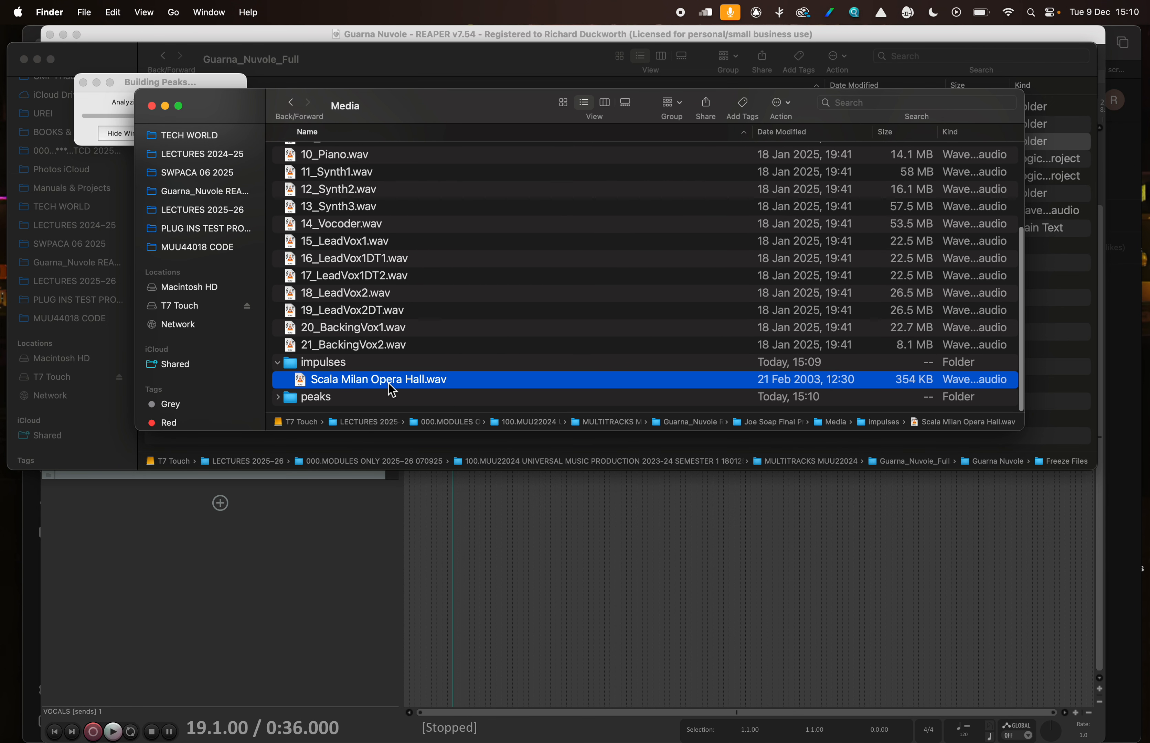
left_click(278, 363)
scroll(362, 273, "up", 5)
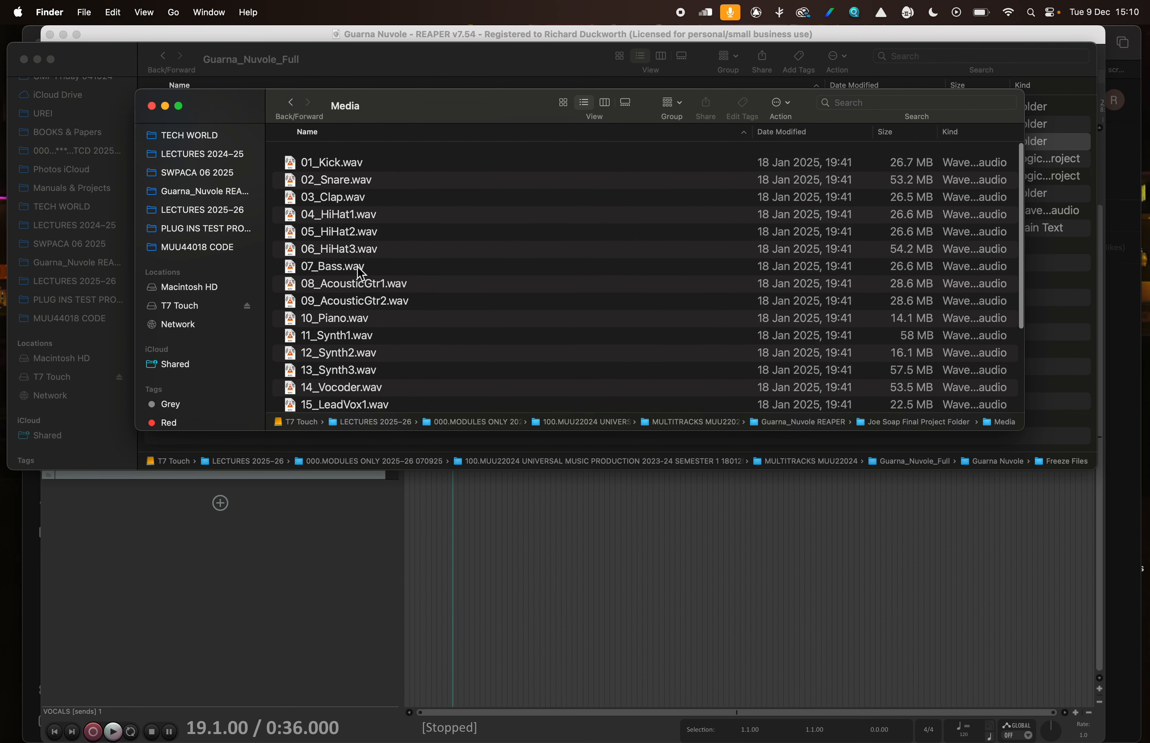
Close the Media folder window, collapse the Guarna Nuvole folder in the remaining Finder window, and return to the REAPER project
left_click(152, 106)
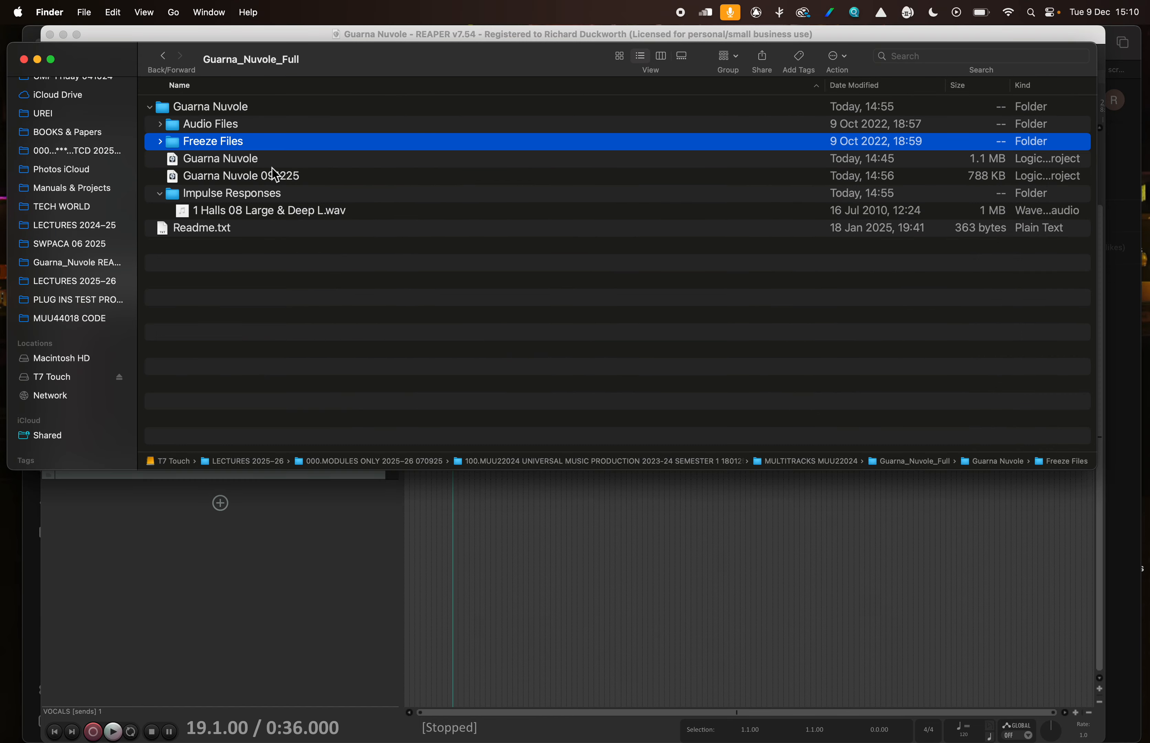
left_click(151, 107)
left_click_drag(333, 71, 356, 122)
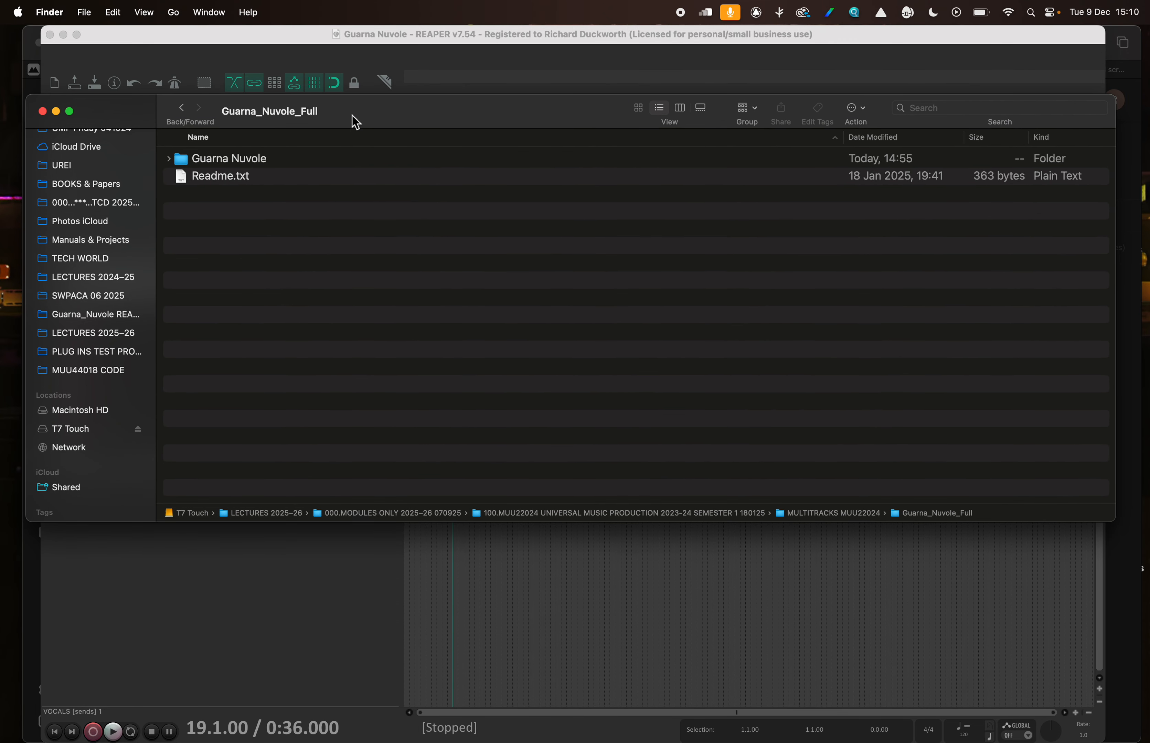
left_click(217, 46)
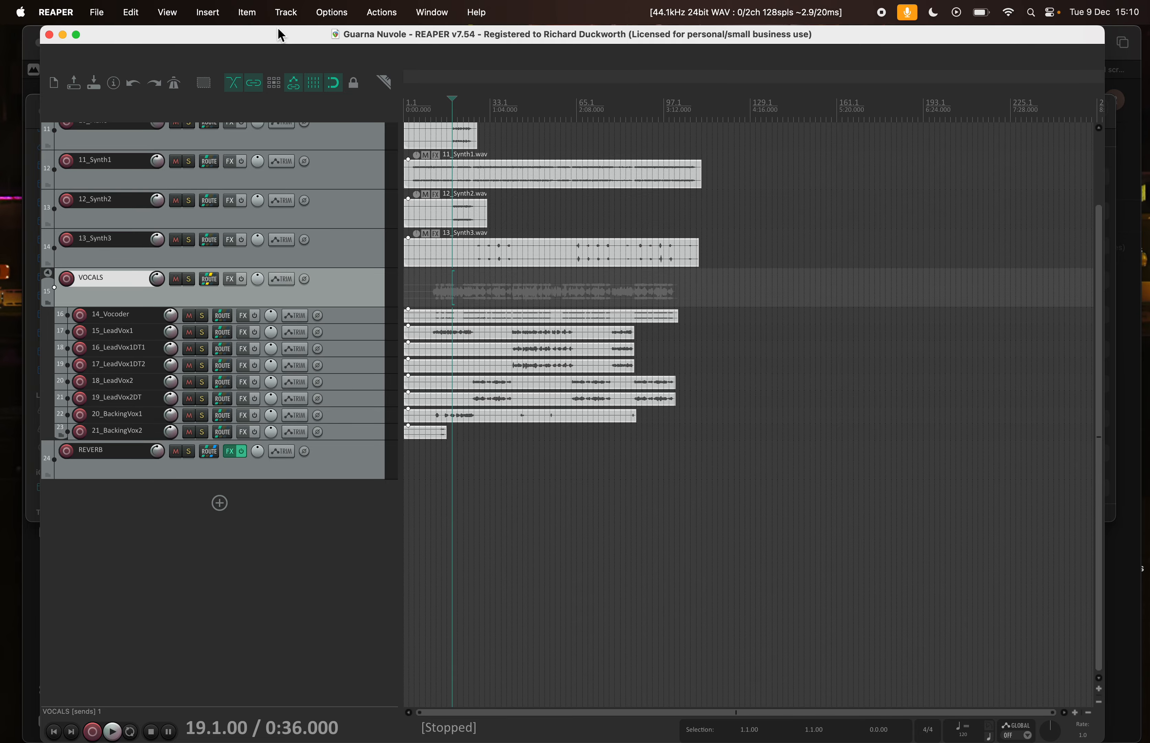
left_click_drag(279, 35, 273, 35)
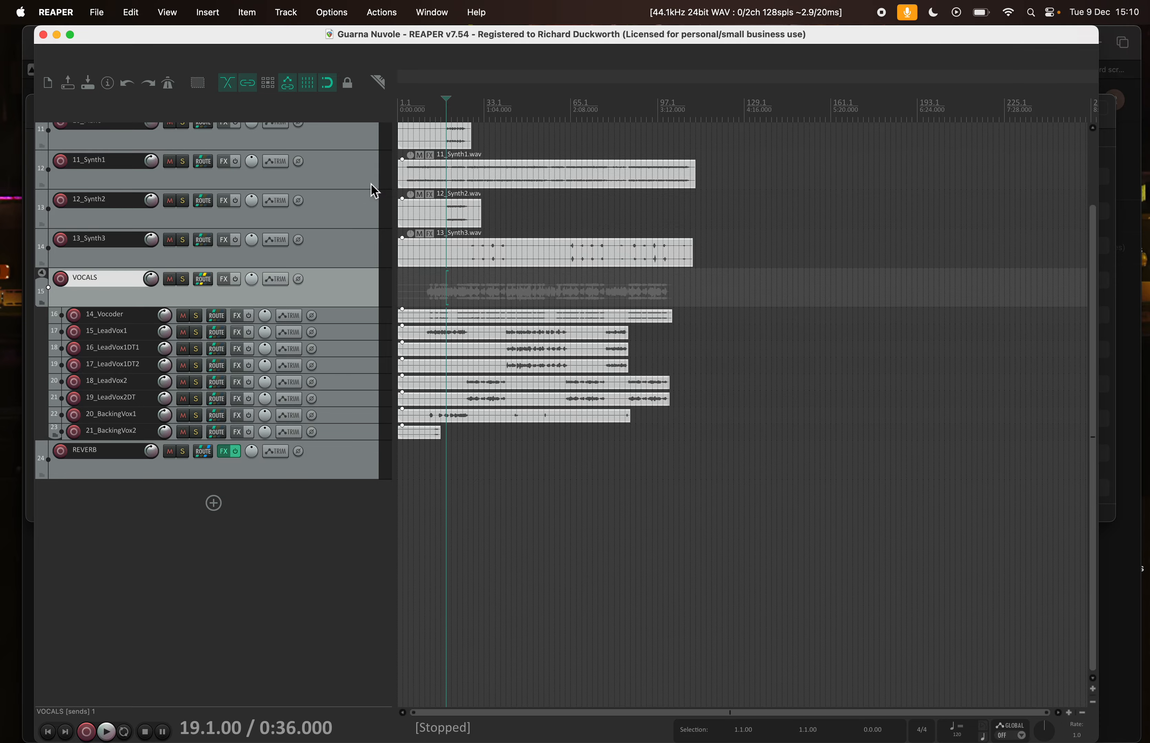